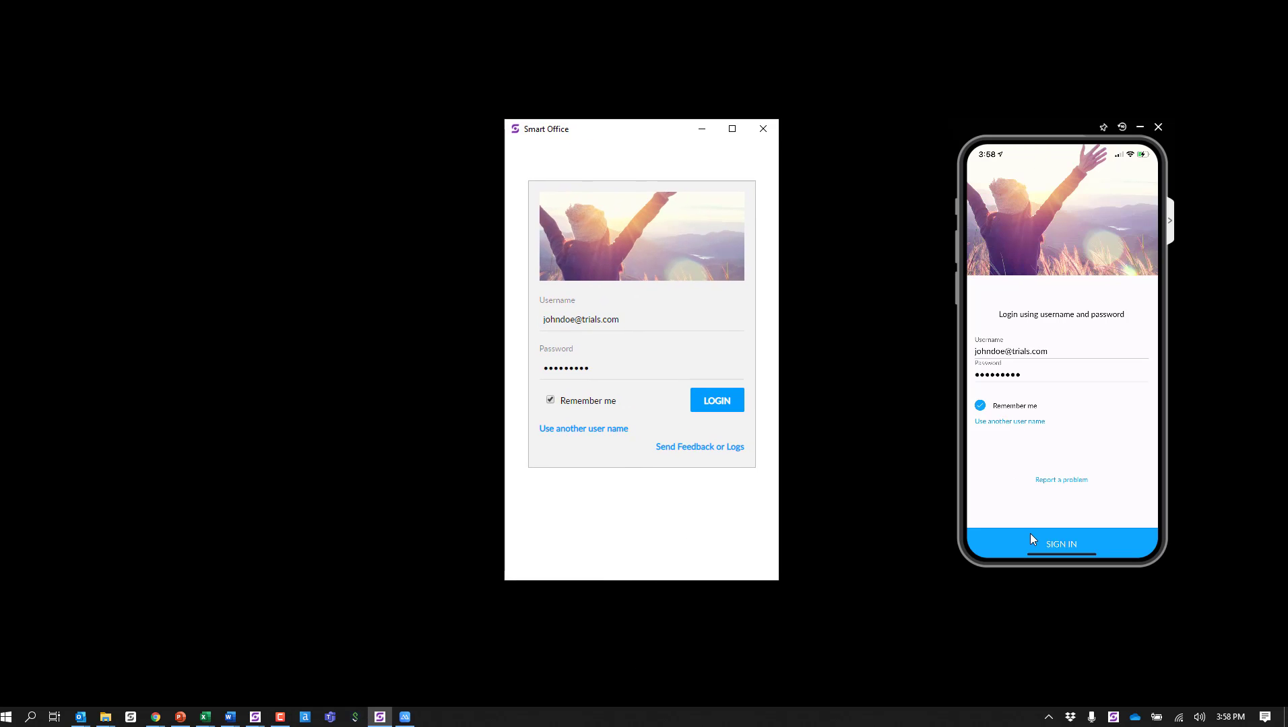
# Step: Log in to Smart Office with the saved credentials and look through its directory, chat, history, session, dial pad and favorites views
pyautogui.click(718, 403)
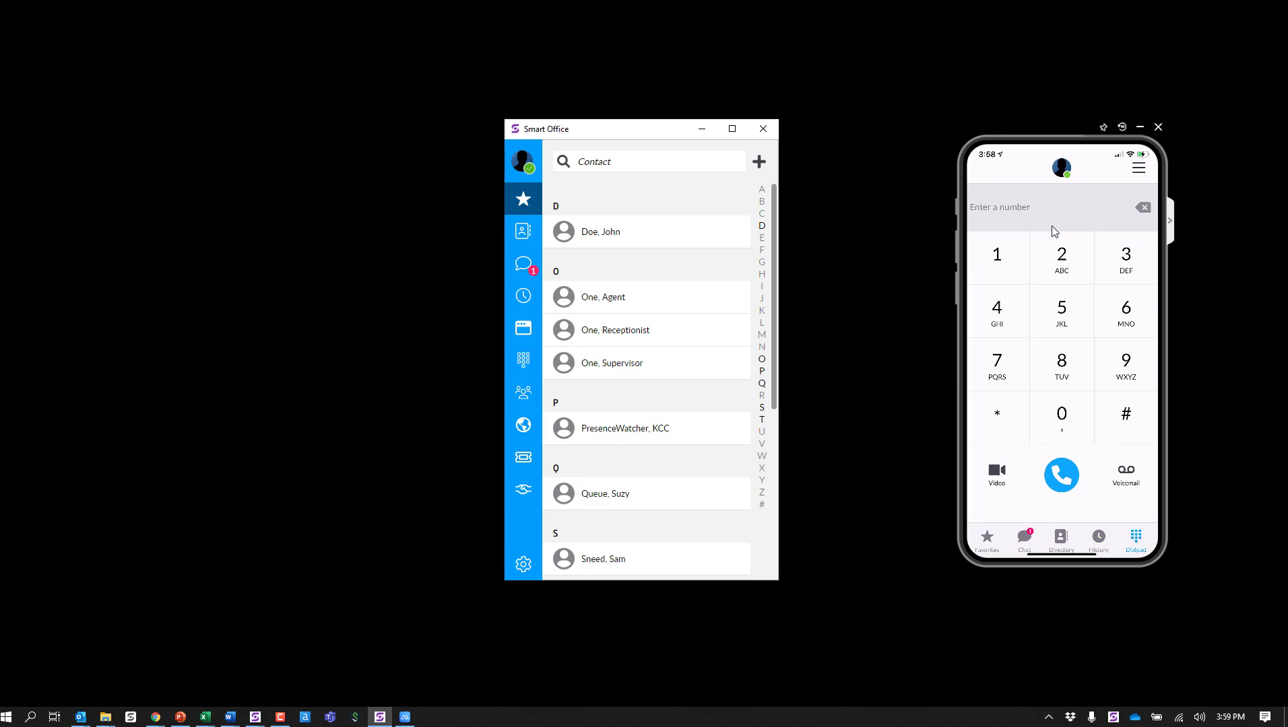
pyautogui.click(524, 231)
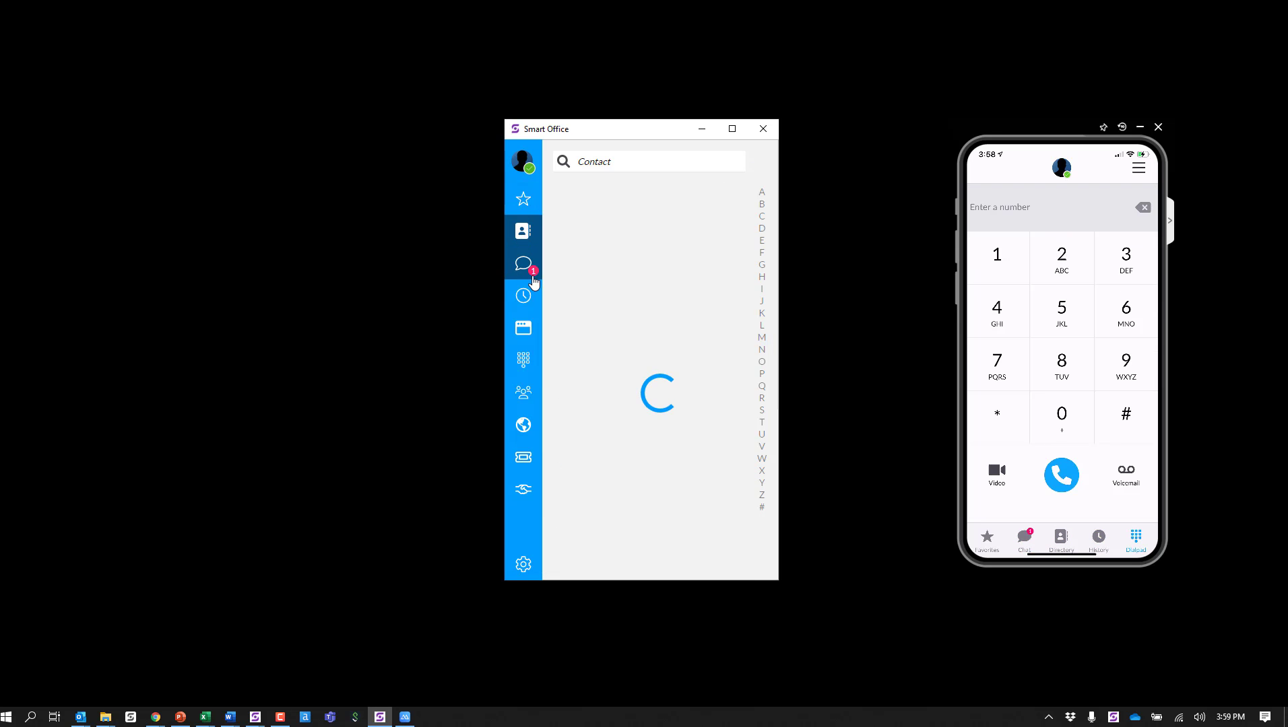
pyautogui.click(526, 276)
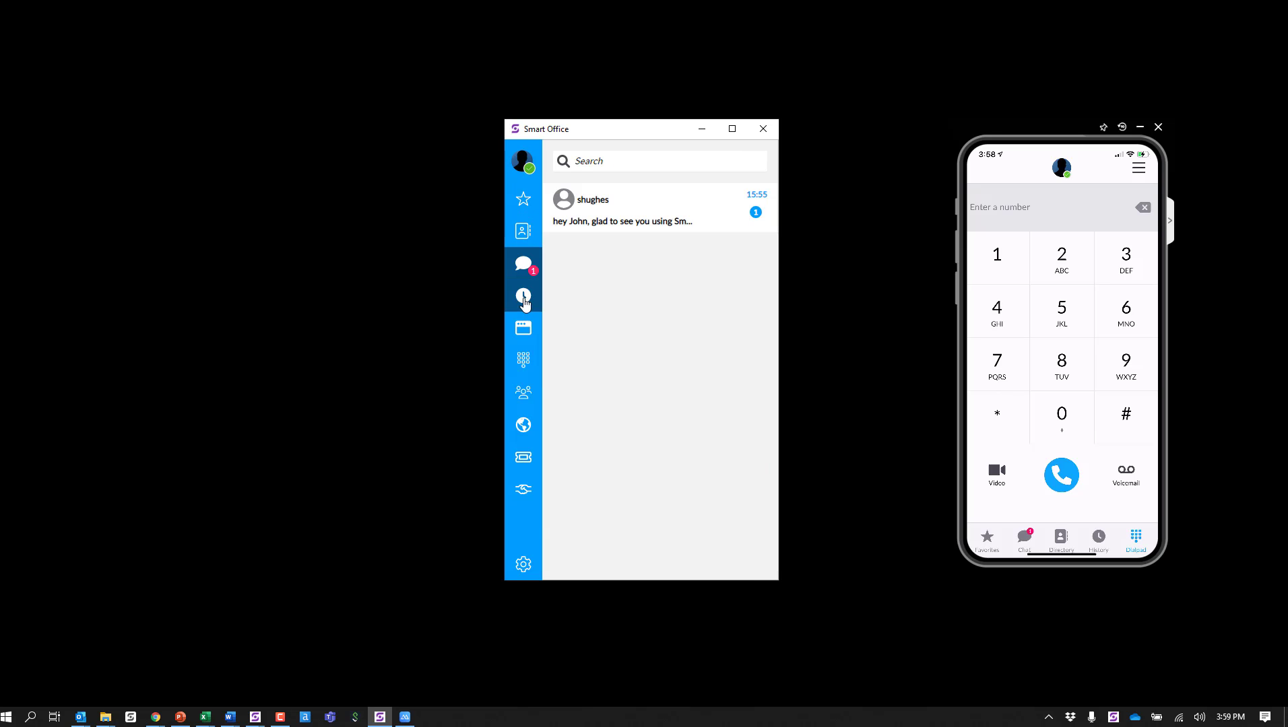
pyautogui.click(524, 296)
pyautogui.click(524, 329)
pyautogui.click(524, 361)
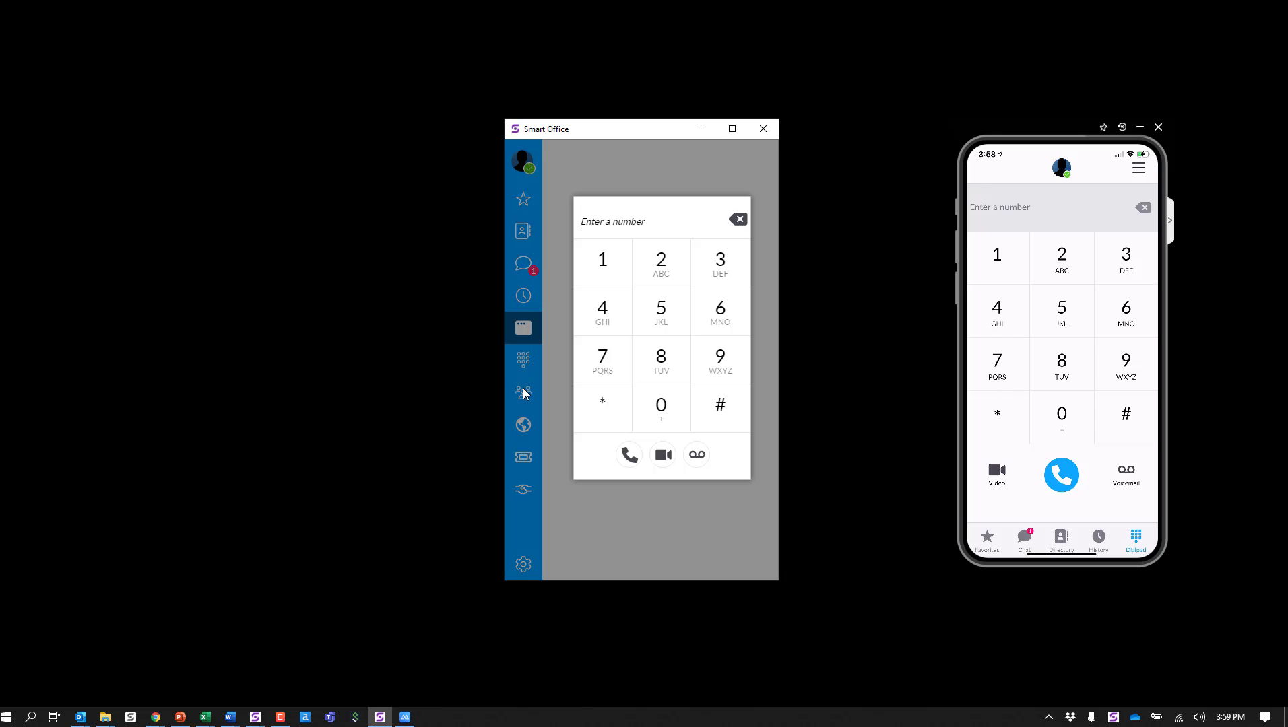
pyautogui.click(524, 393)
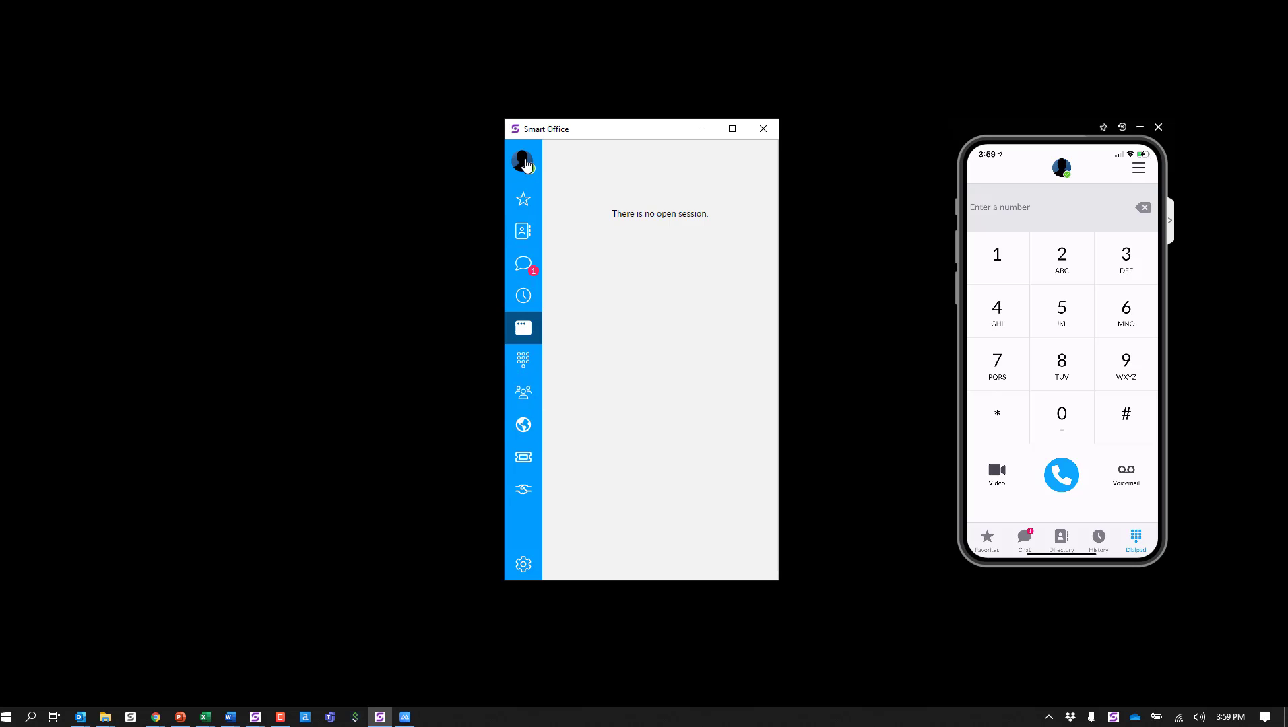
pyautogui.click(525, 209)
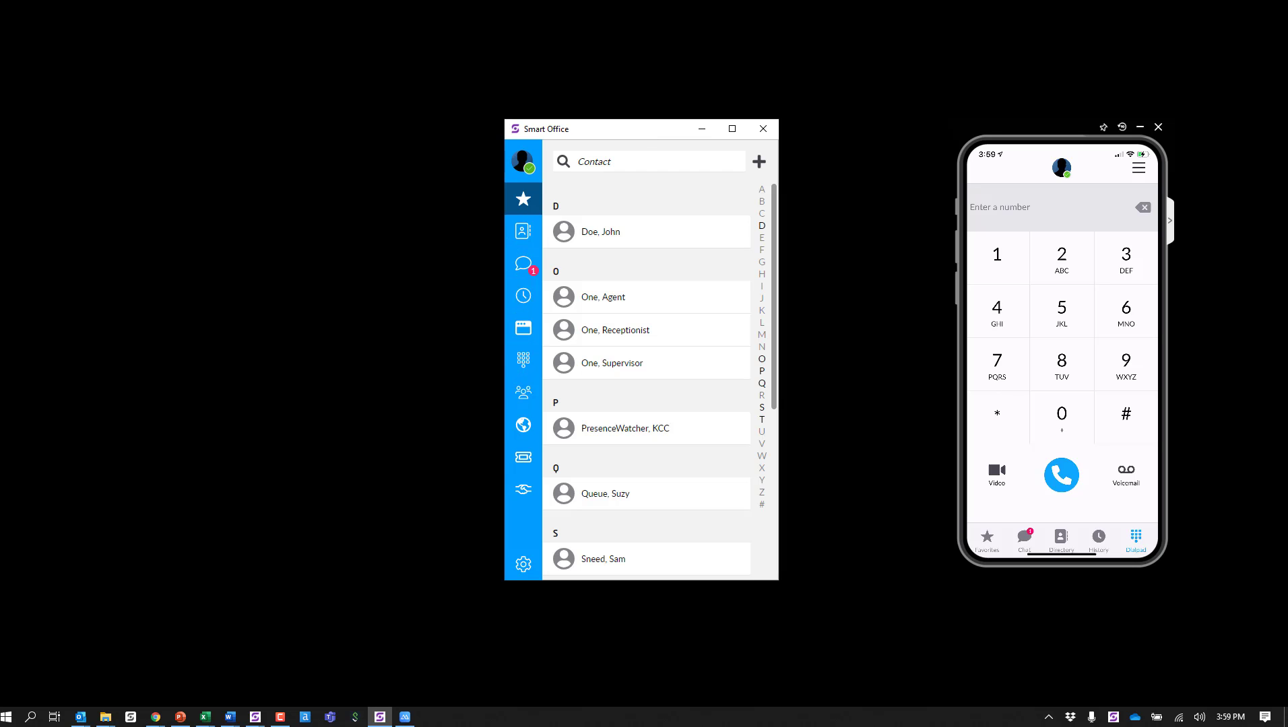
# Step: Switch to the Kandy portal in Chrome, open Client Branding and display the v4.1+ client colors for Light Mode and Dark Mode
pyautogui.hotkey('alt', 'Tab')
pyautogui.doubleClick(506, 47)
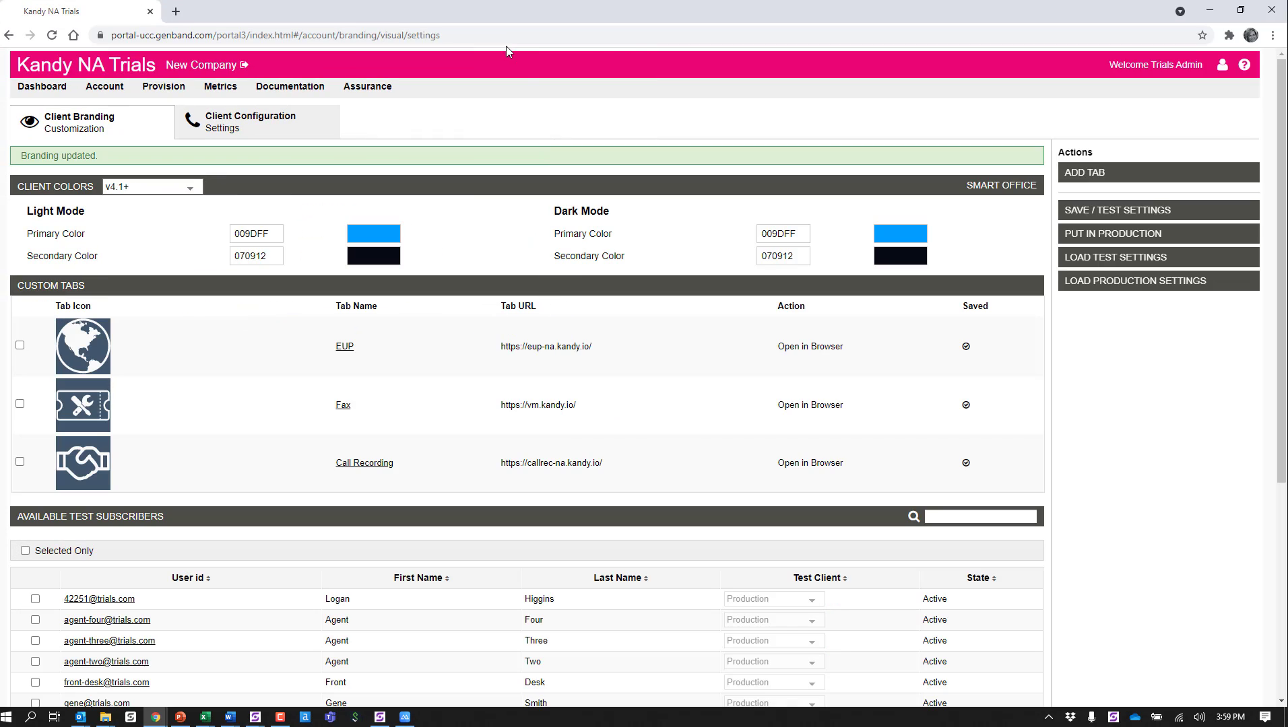
pyautogui.click(244, 125)
pyautogui.moveTo(165, 89)
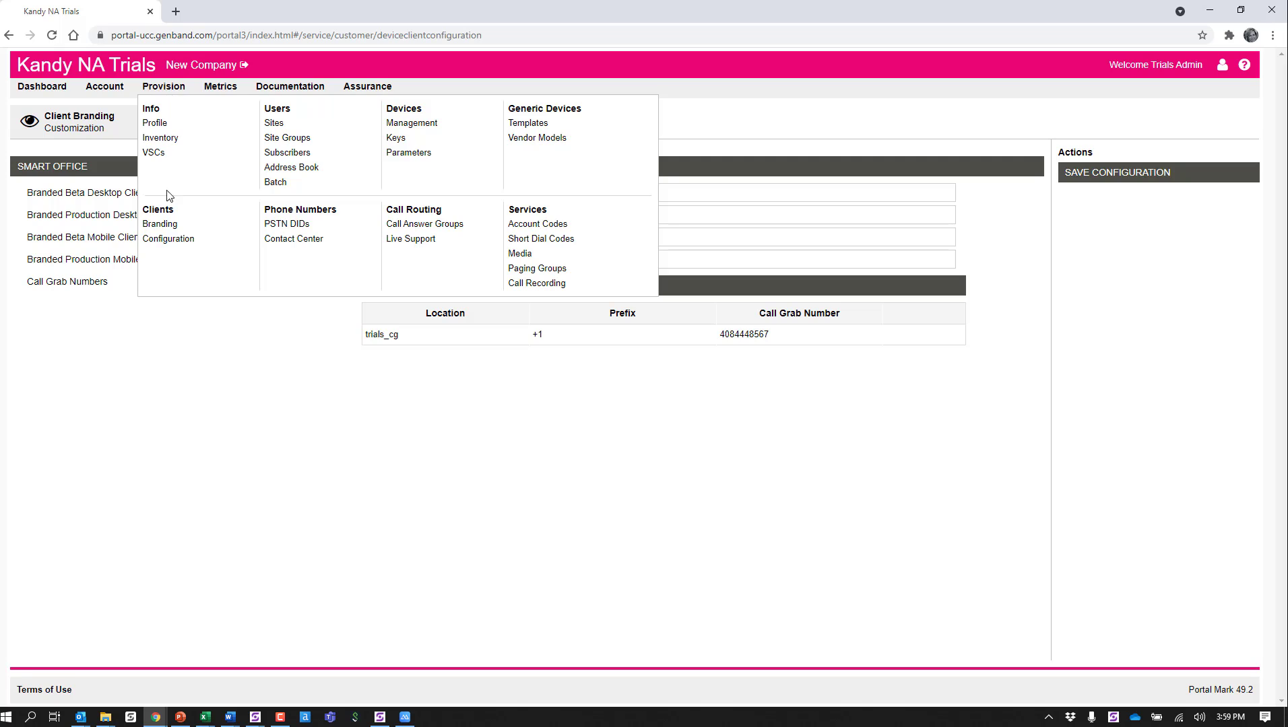
pyautogui.click(162, 225)
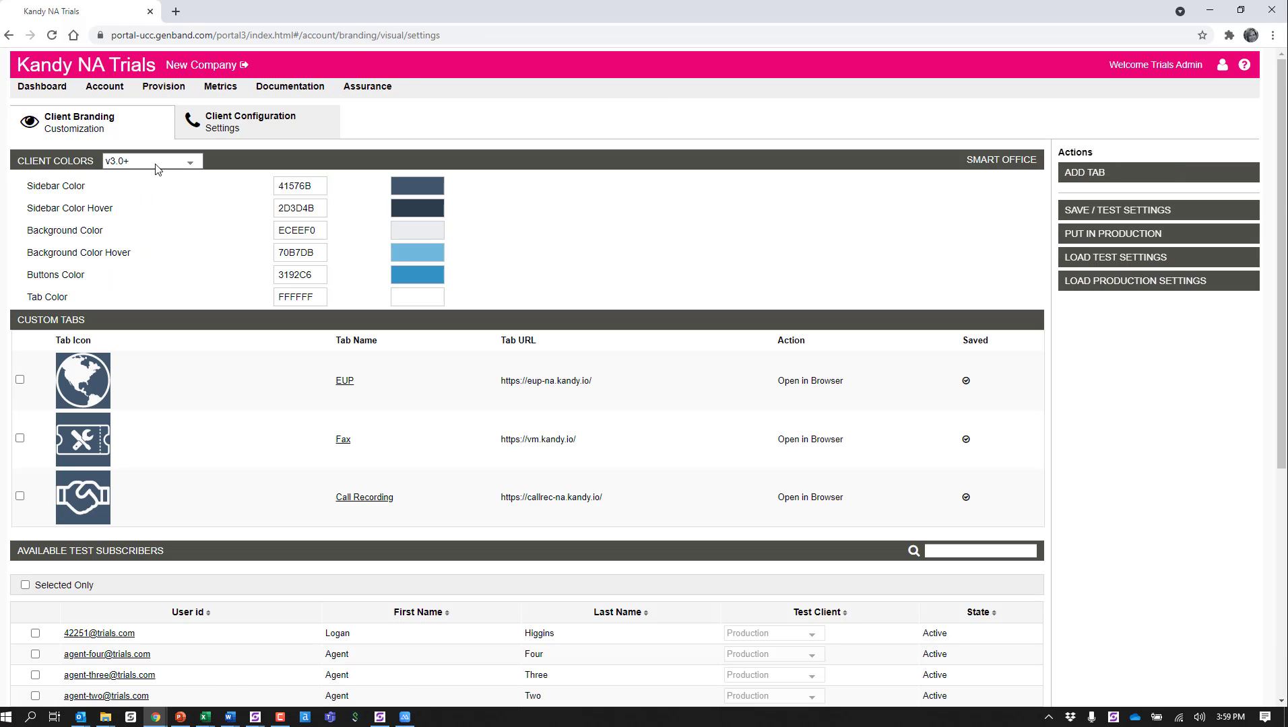
pyautogui.click(170, 165)
pyautogui.click(127, 205)
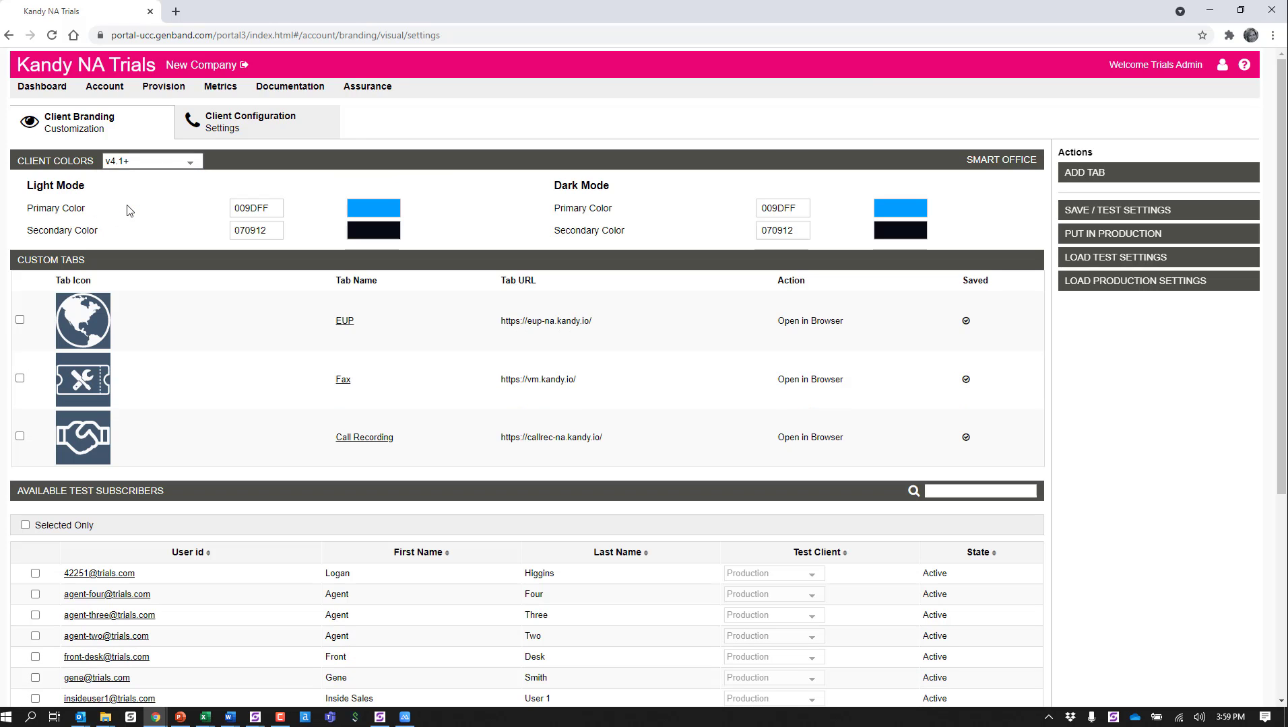
pyautogui.tripleClick(31, 186)
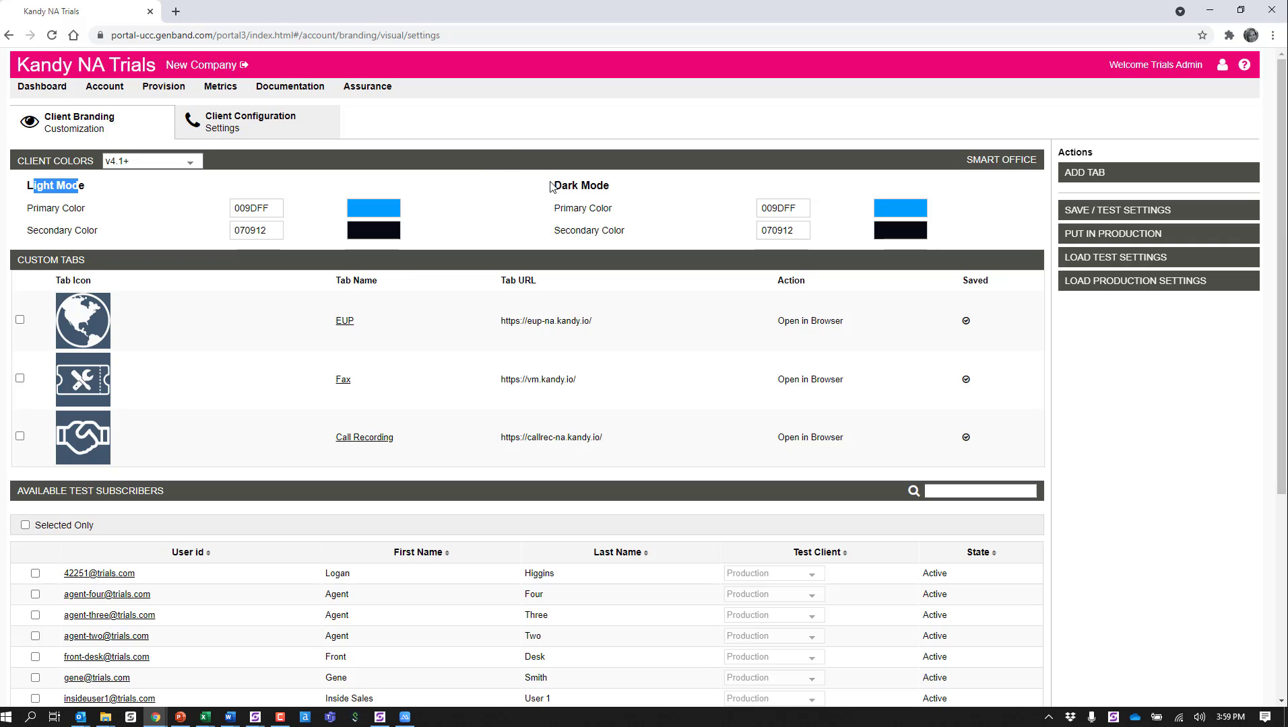
pyautogui.click(604, 188)
pyautogui.tripleClick(604, 187)
pyautogui.click(477, 188)
# Step: Switch to the Smart Office client and set its display mode to Dark in the application settings
pyautogui.click(380, 718)
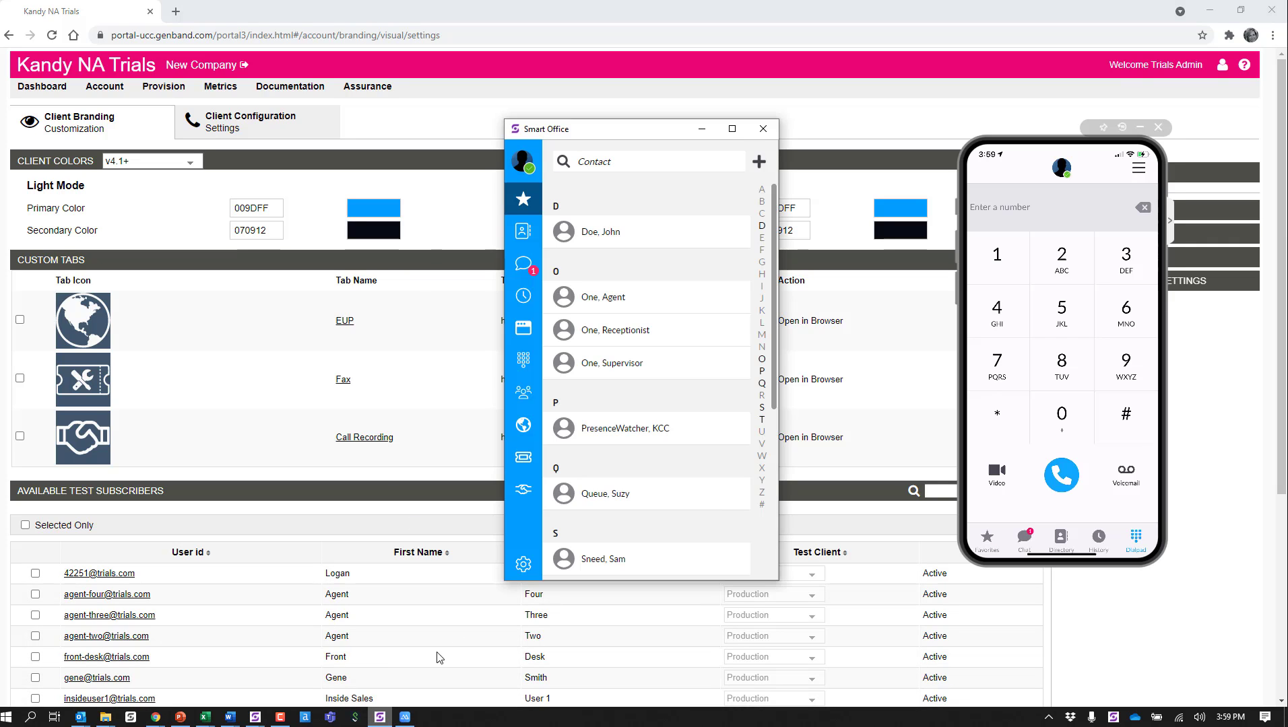
pyautogui.click(523, 564)
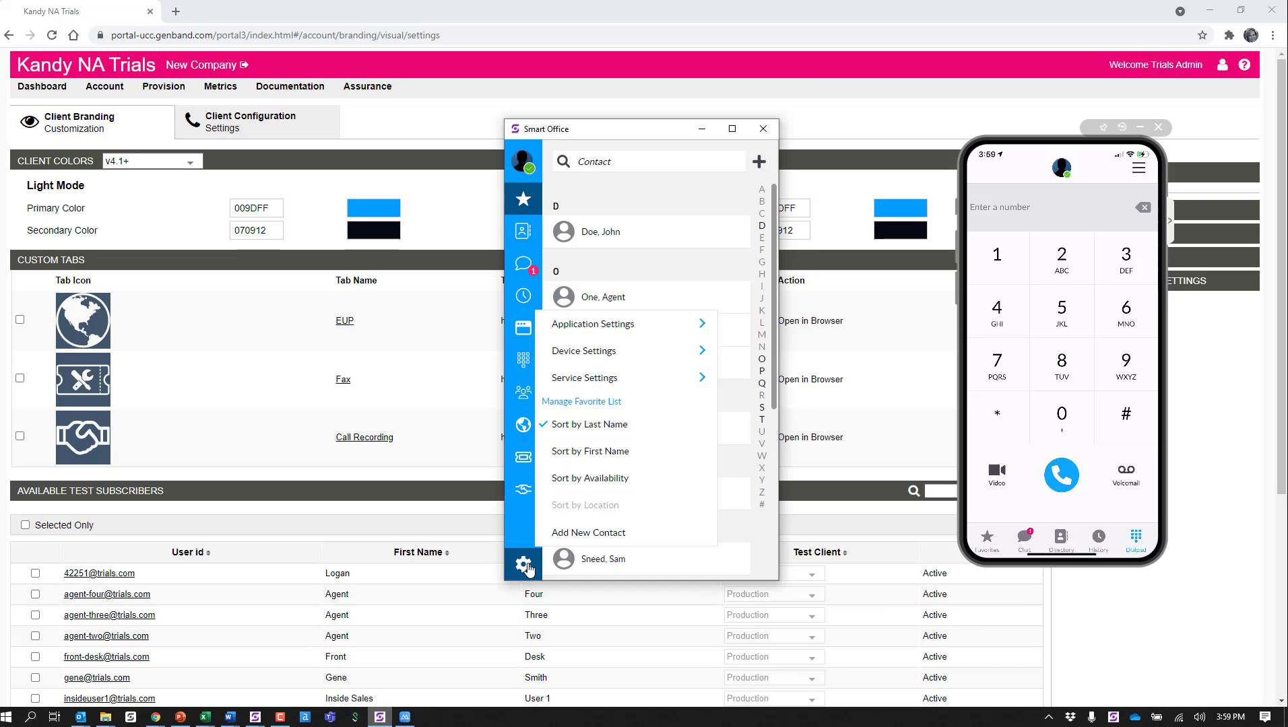
pyautogui.click(592, 324)
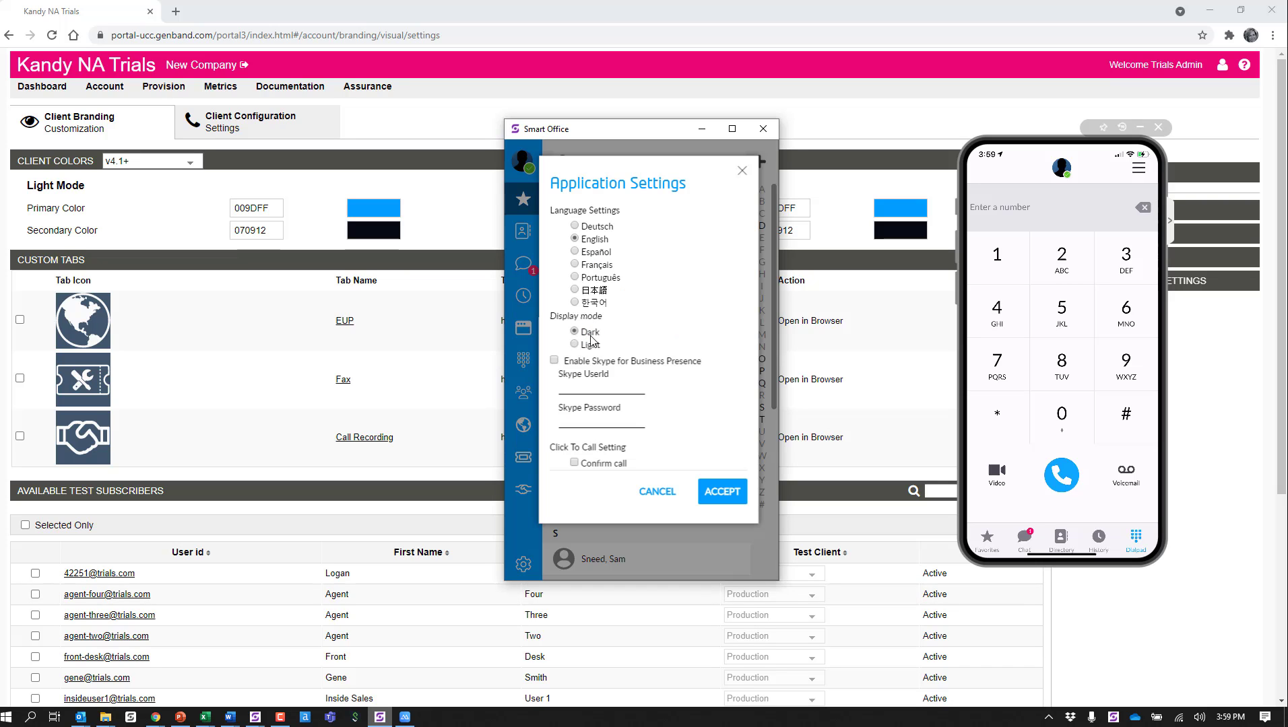
pyautogui.click(720, 493)
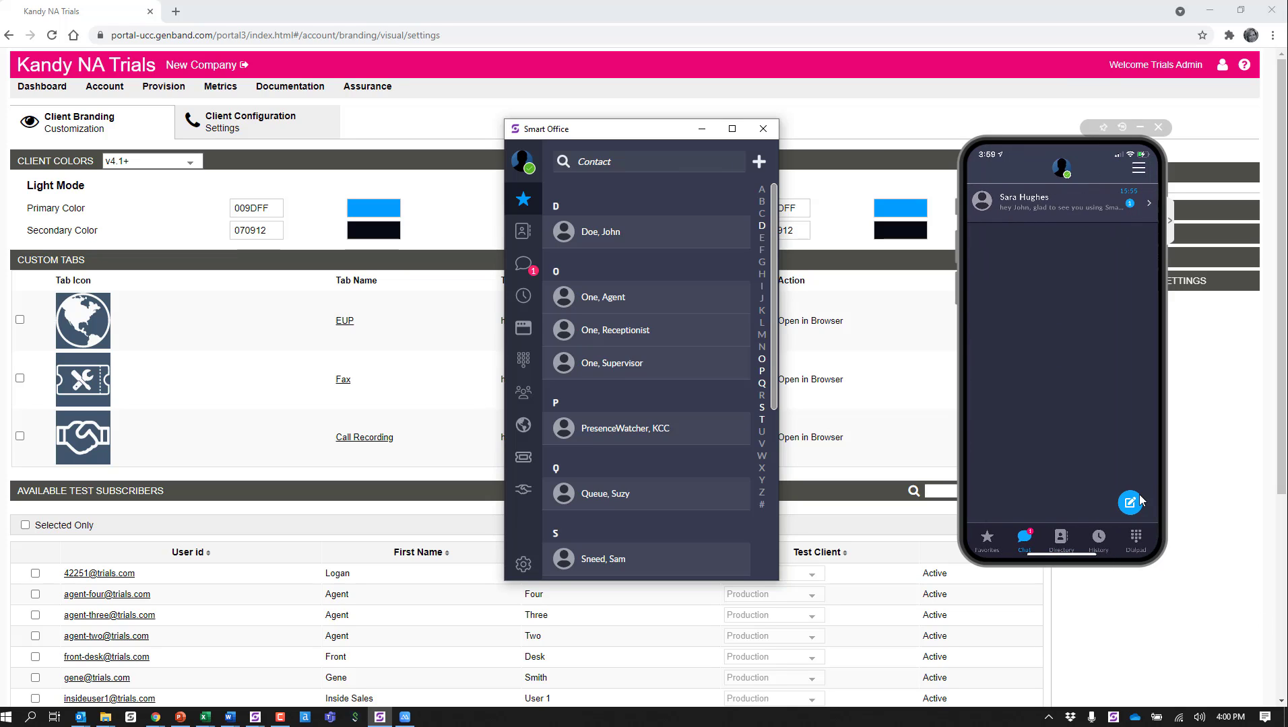
# Step: Review the dark display mode in the directory, session, dial pad and collaboration views
pyautogui.click(524, 231)
pyautogui.click(525, 330)
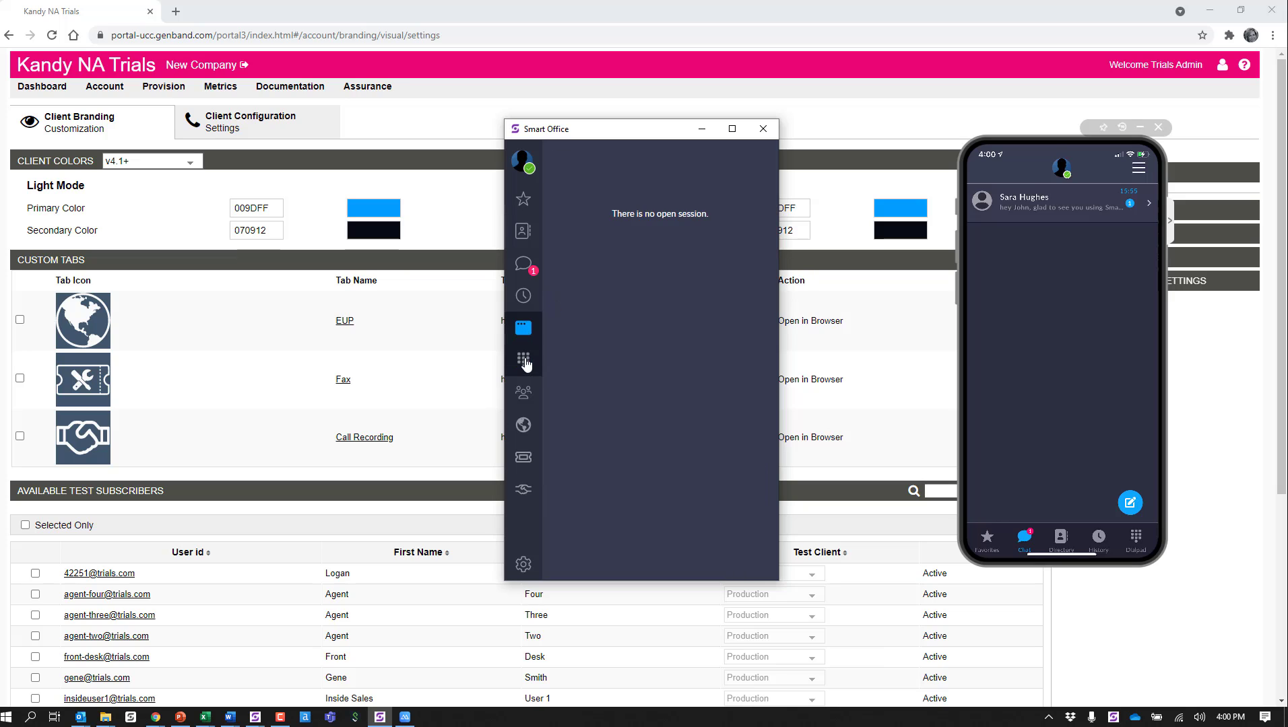
pyautogui.click(525, 363)
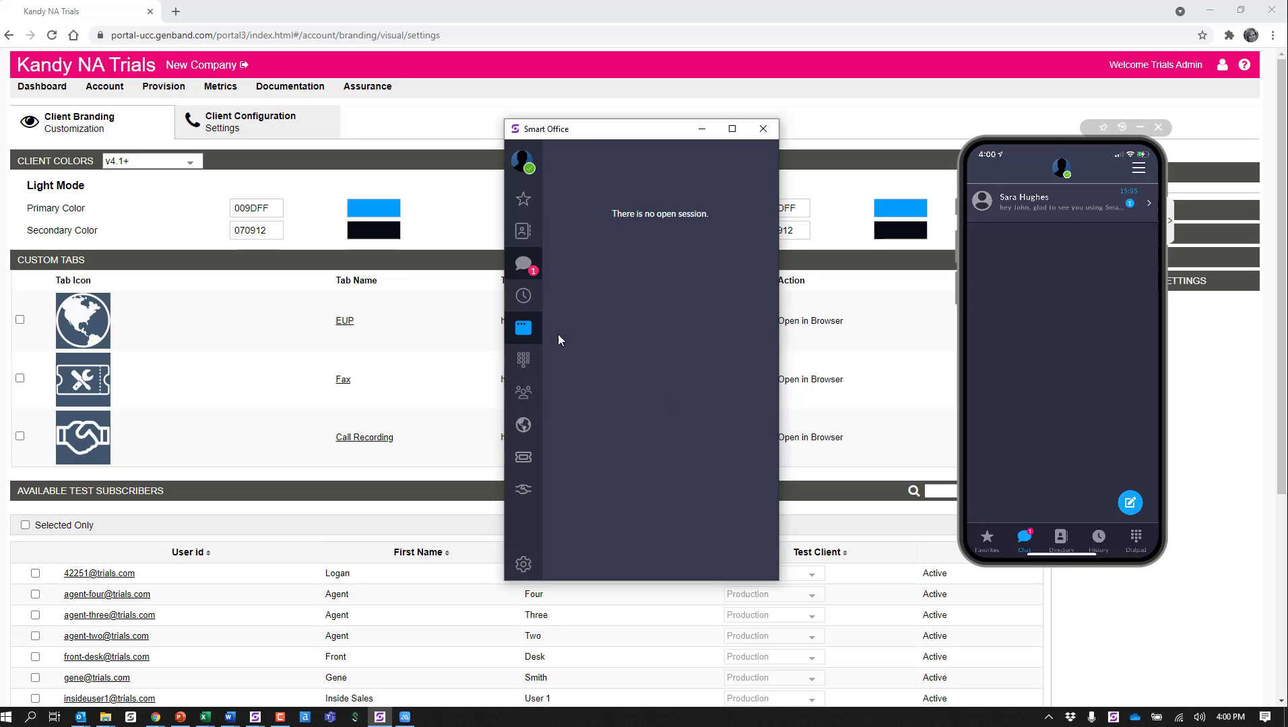
pyautogui.click(523, 392)
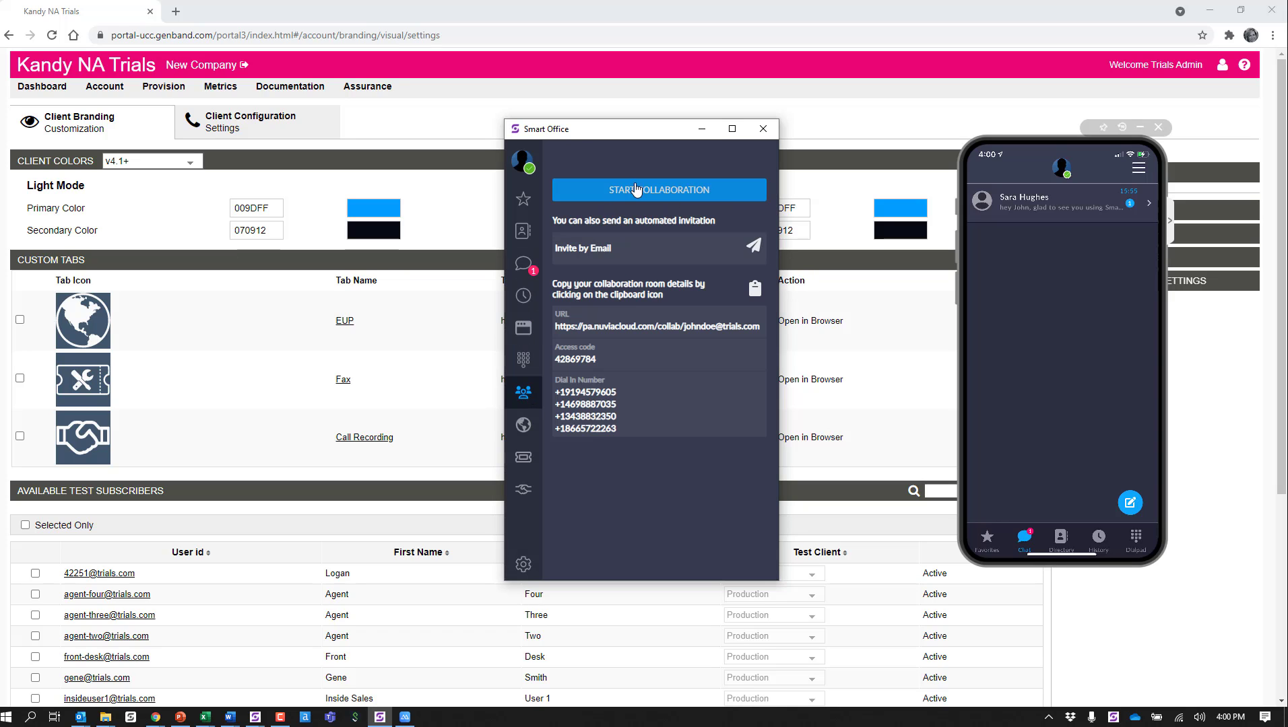
# Step: Return to the portal's branding page and set the primary color of both Light Mode and Dark Mode to C00000
pyautogui.click(460, 330)
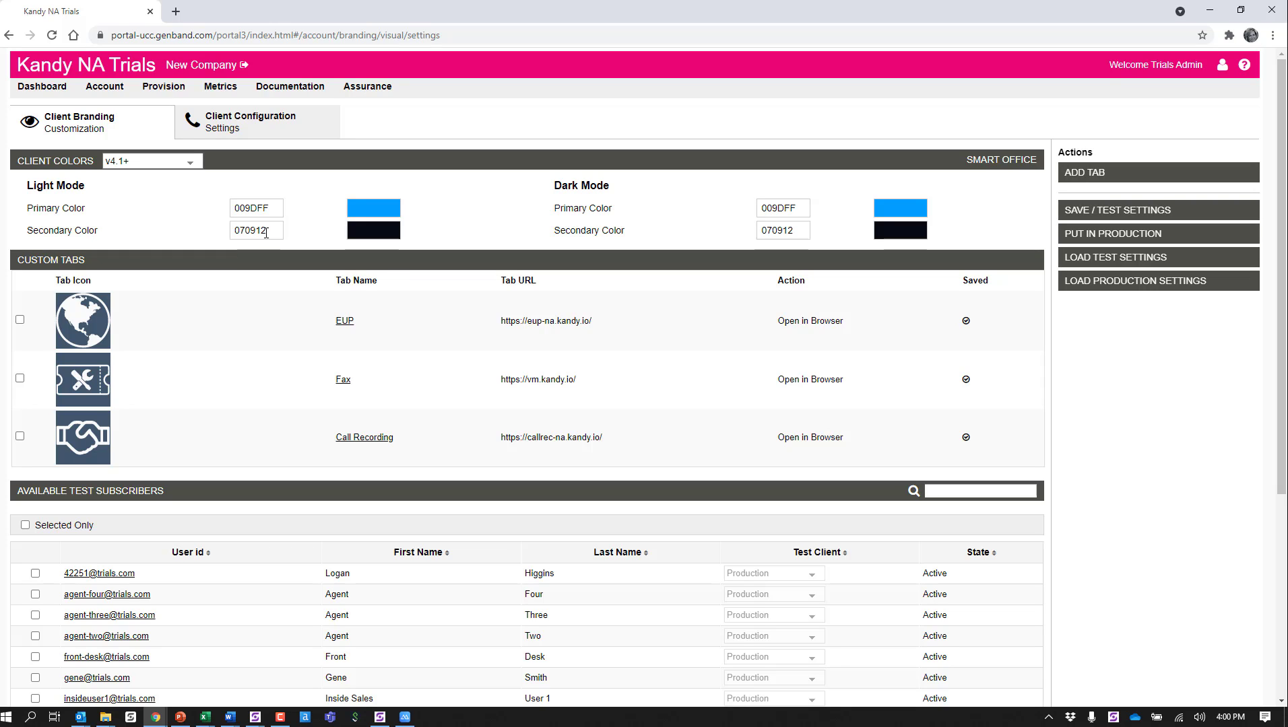
pyautogui.moveTo(270, 209); pyautogui.dragTo(211, 210)
pyautogui.write('C')
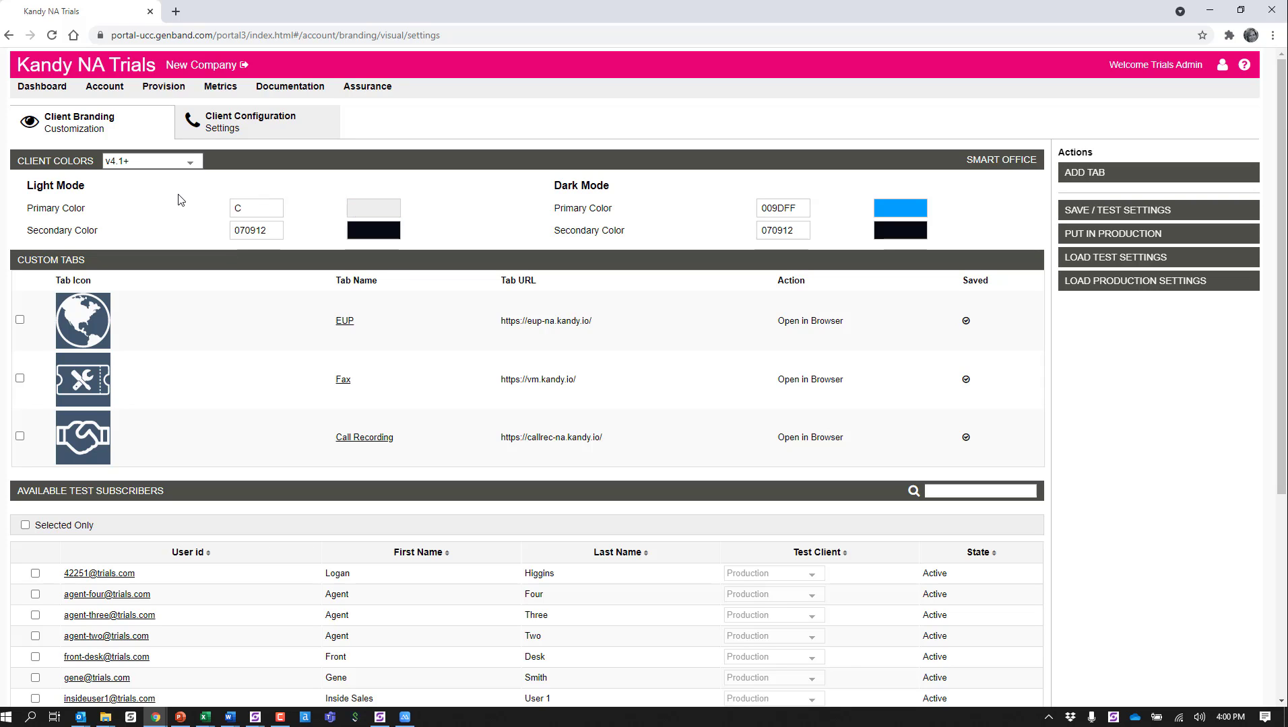
pyautogui.write('00000')
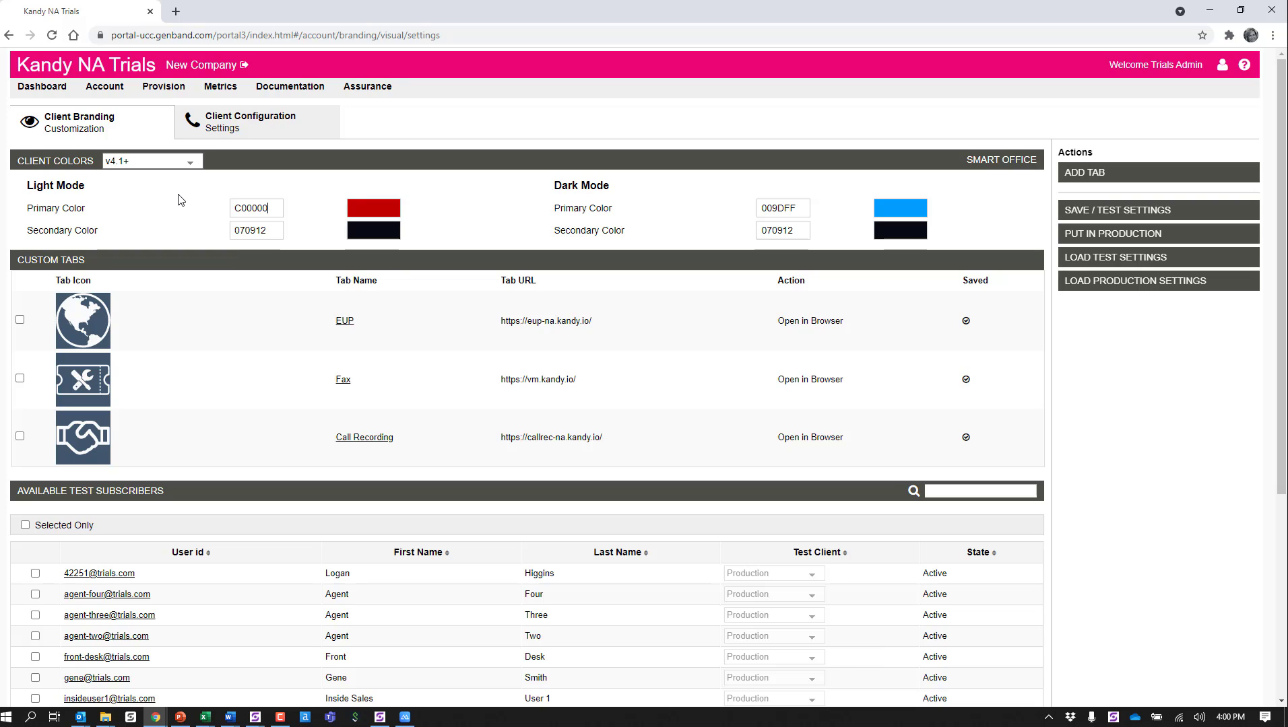
pyautogui.moveTo(802, 208); pyautogui.dragTo(737, 210)
pyautogui.write('C00000')
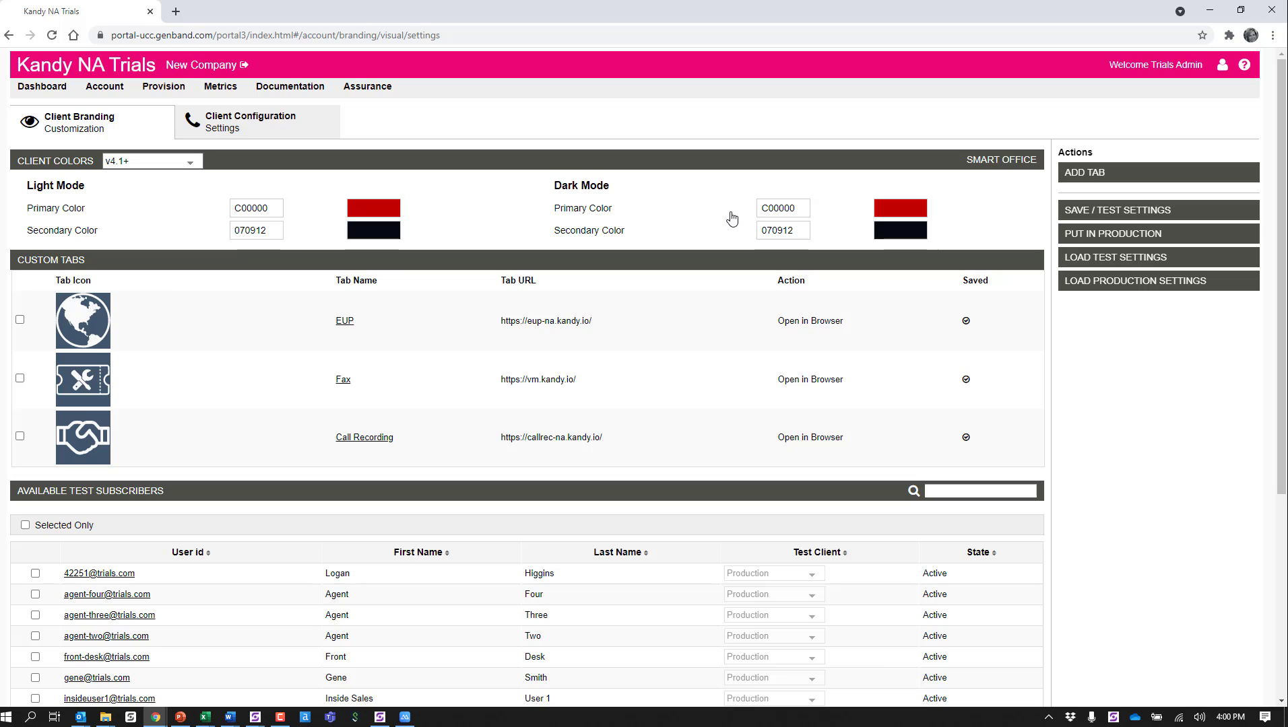
# Step: Choose Beta as the test client for the subscriber account used in Smart Office, and save the test settings
pyautogui.scroll(-4, 732, 218)
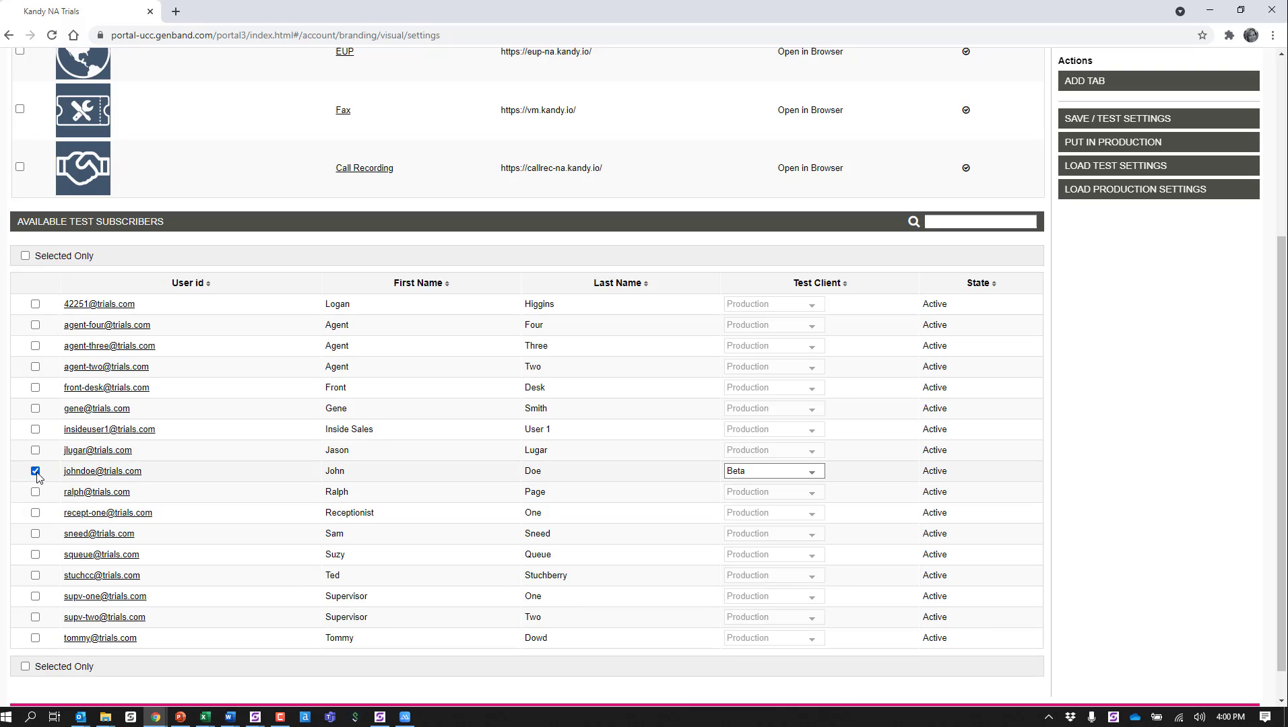
pyautogui.click(786, 473)
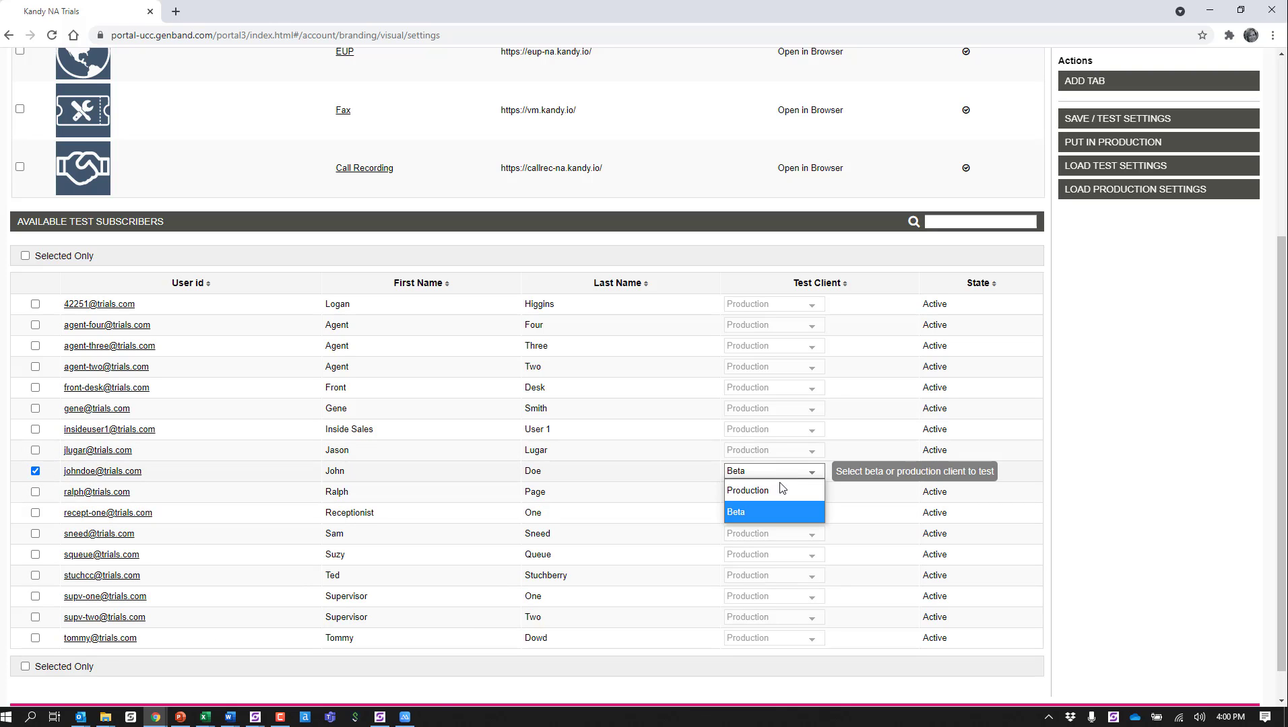
pyautogui.click(752, 513)
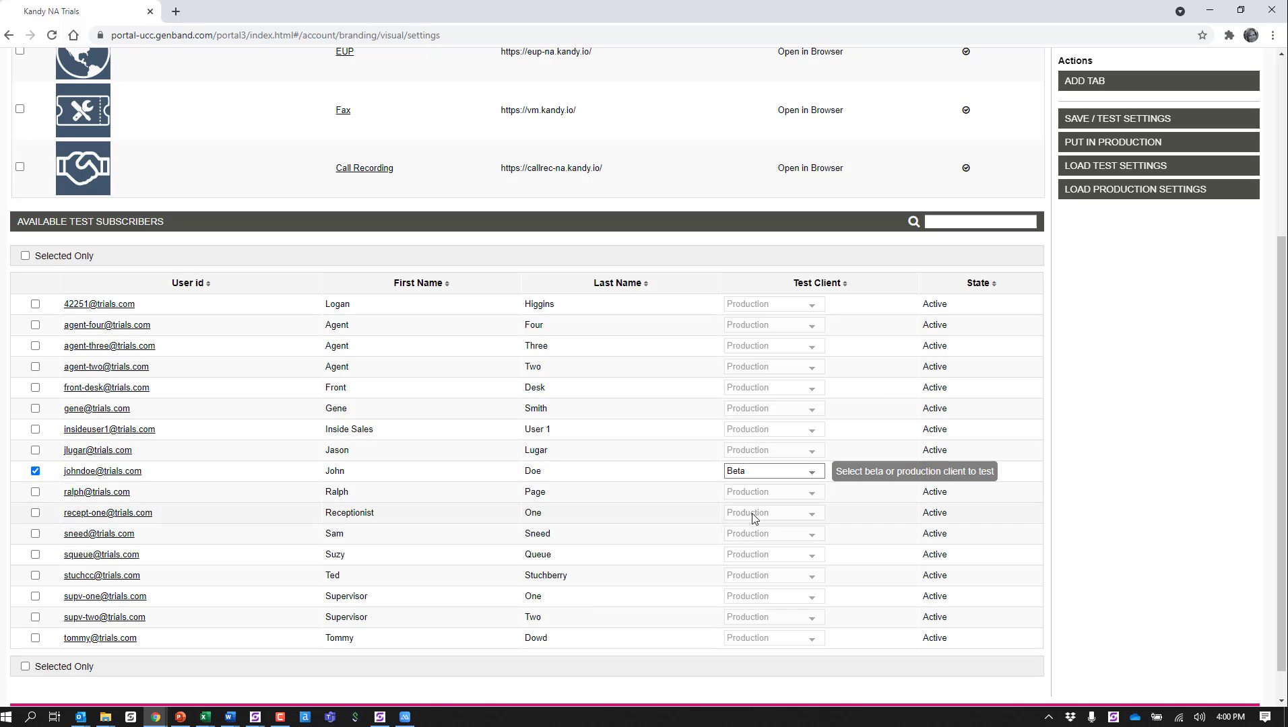
pyautogui.scroll(4, 1143, 364)
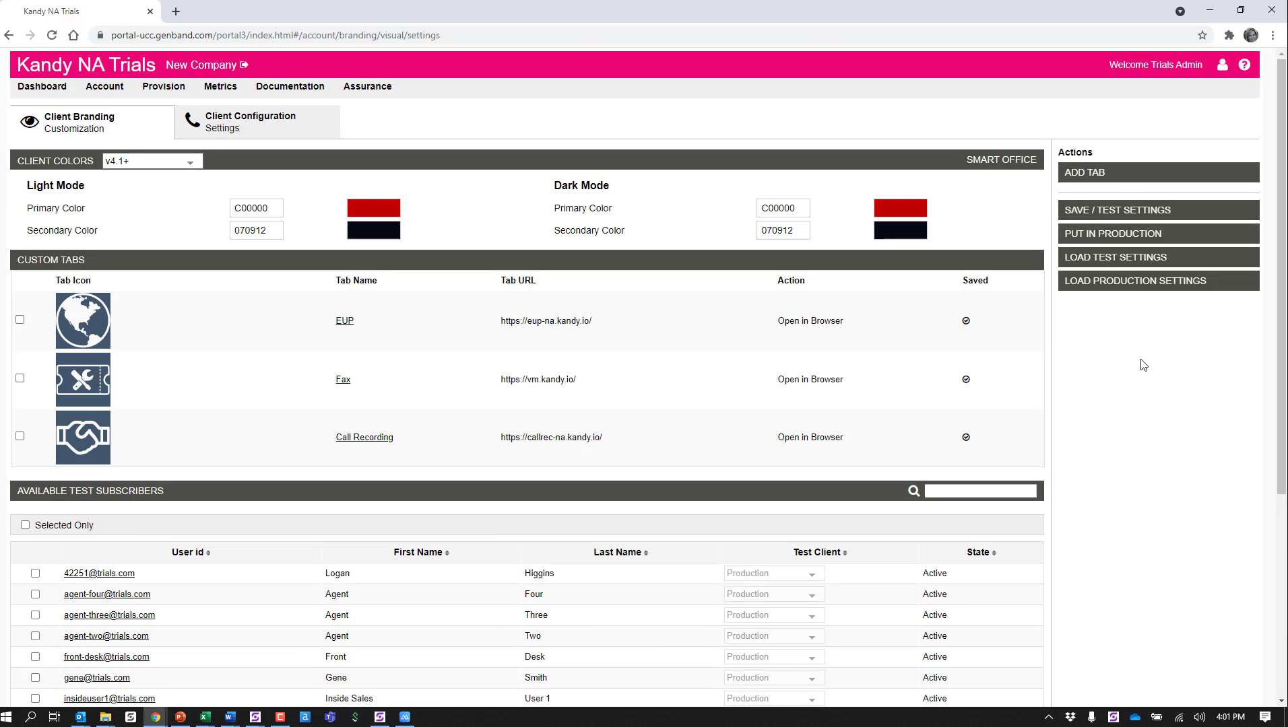
pyautogui.click(1102, 213)
# Step: Reopen Client Branding, load the test settings and display the v4.1+ client colors to check the saved values
pyautogui.click(152, 88)
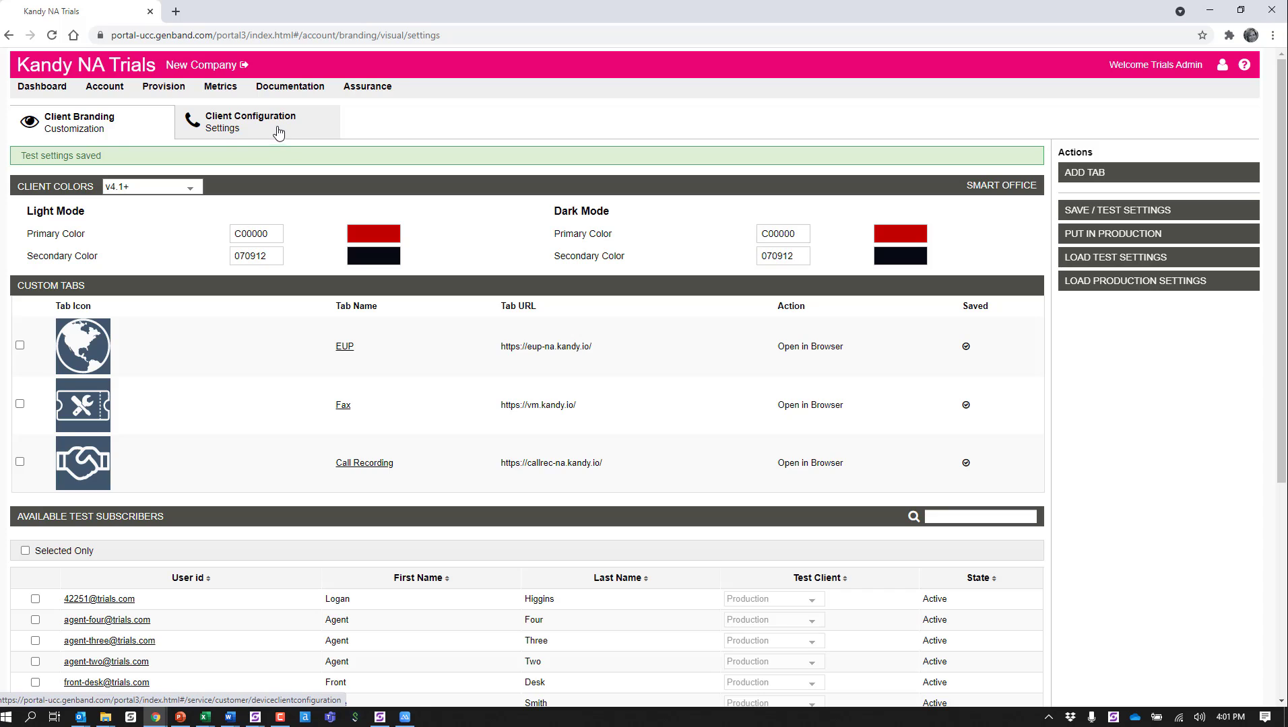
pyautogui.click(278, 132)
pyautogui.click(113, 134)
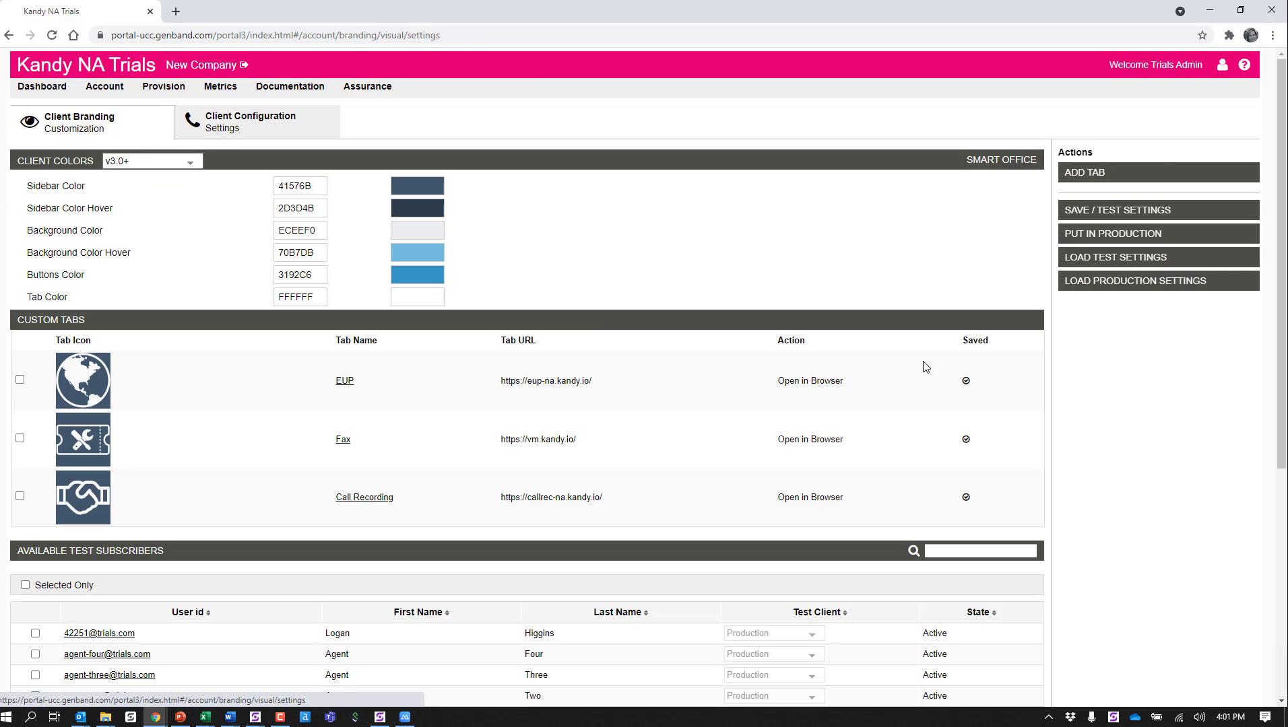
pyautogui.click(1125, 260)
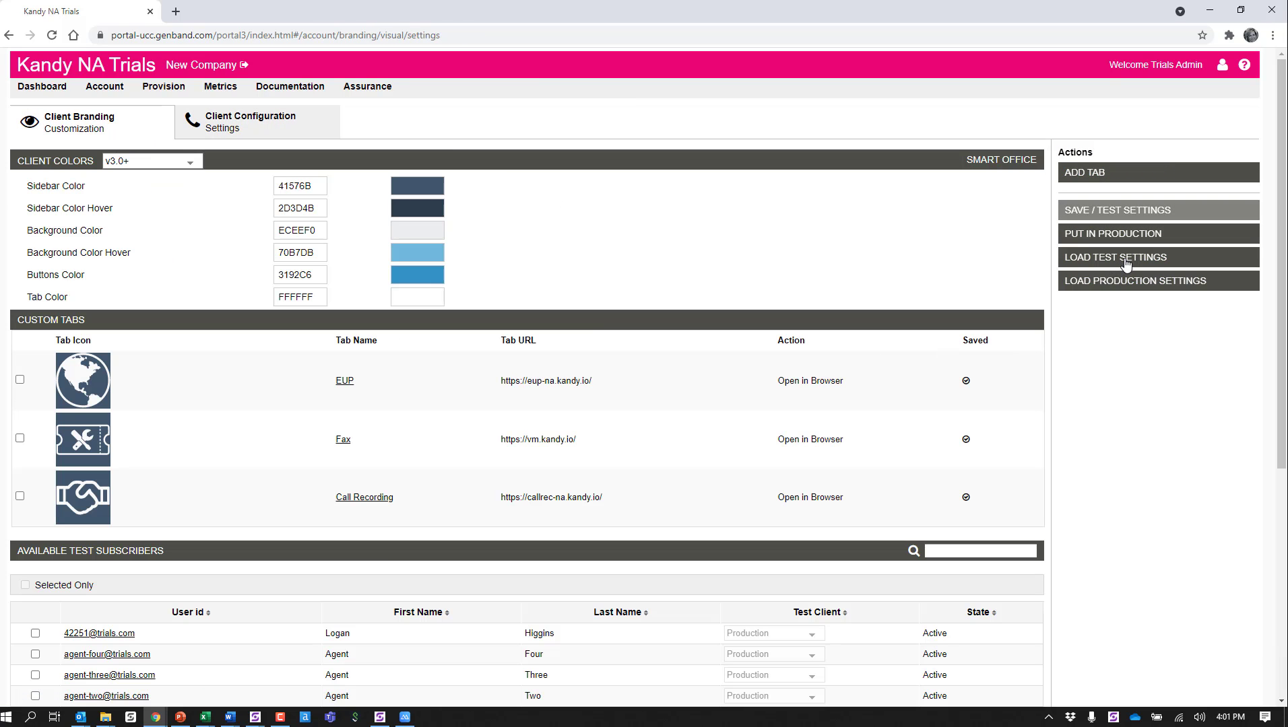
pyautogui.click(120, 161)
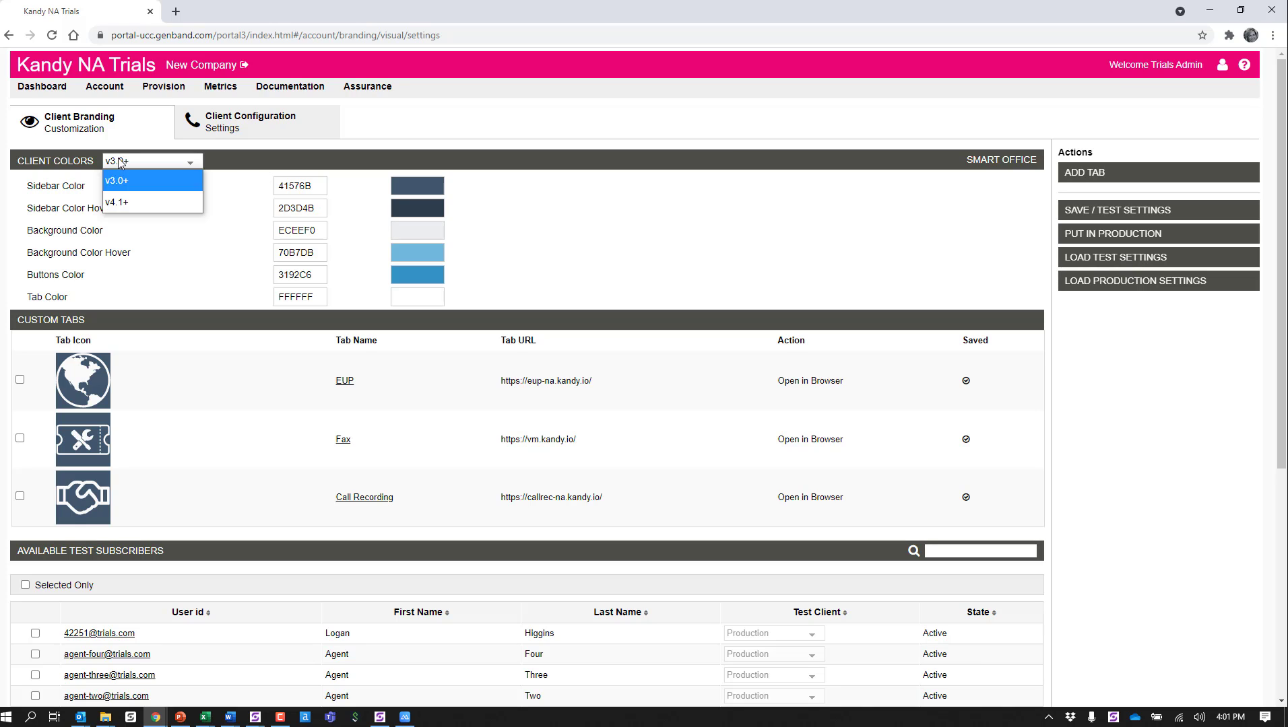
pyautogui.click(123, 199)
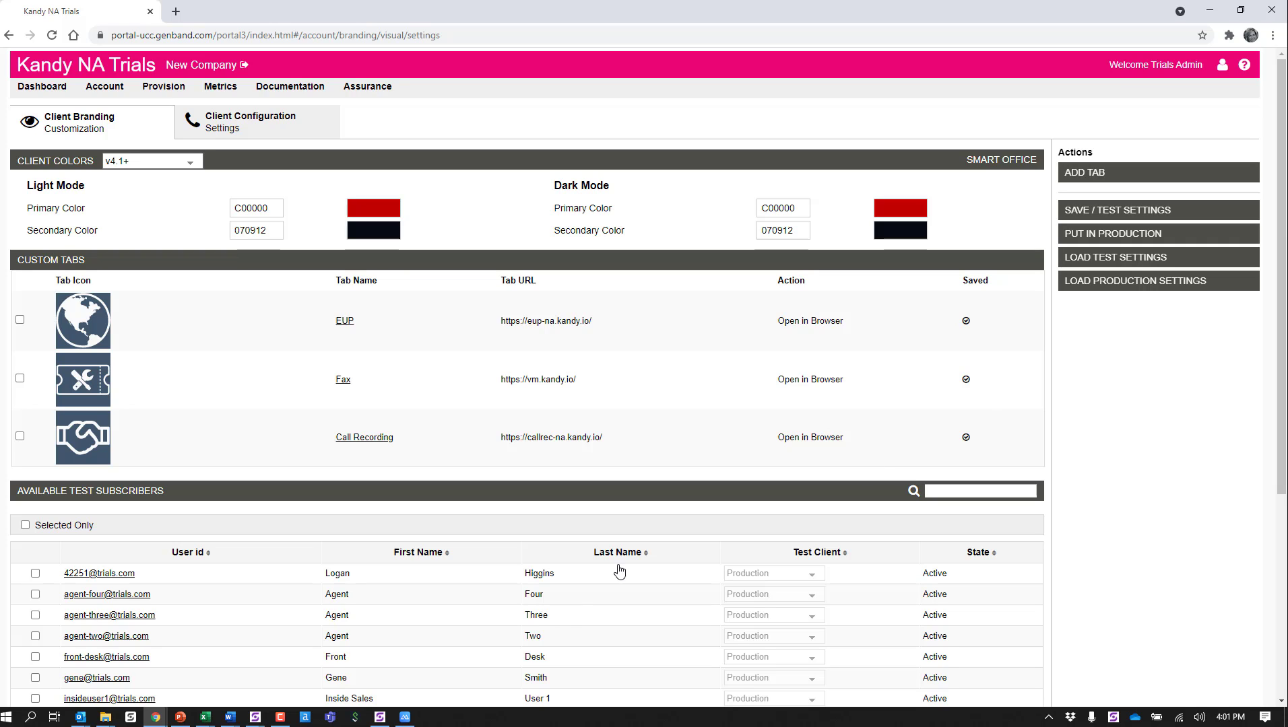
# Step: Switch to Smart Office, log out and log back in with the saved credentials to apply the test branding
pyautogui.click(381, 718)
pyautogui.click(388, 719)
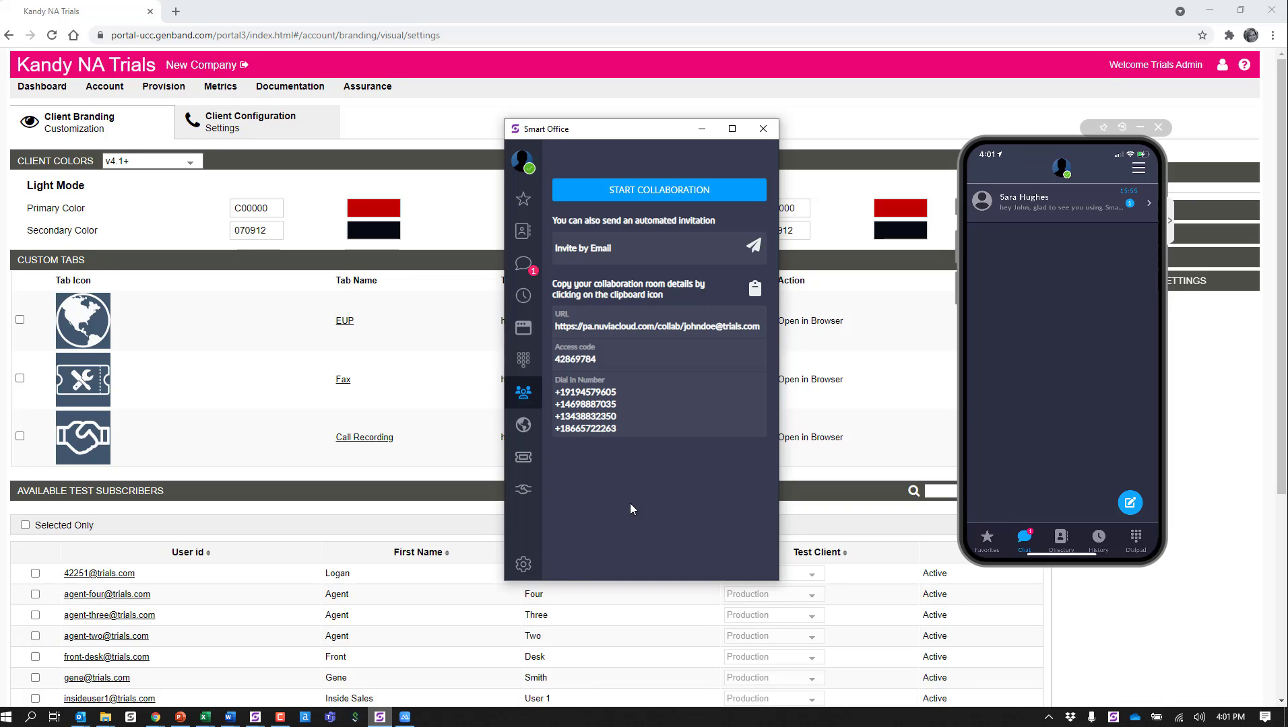
pyautogui.click(525, 160)
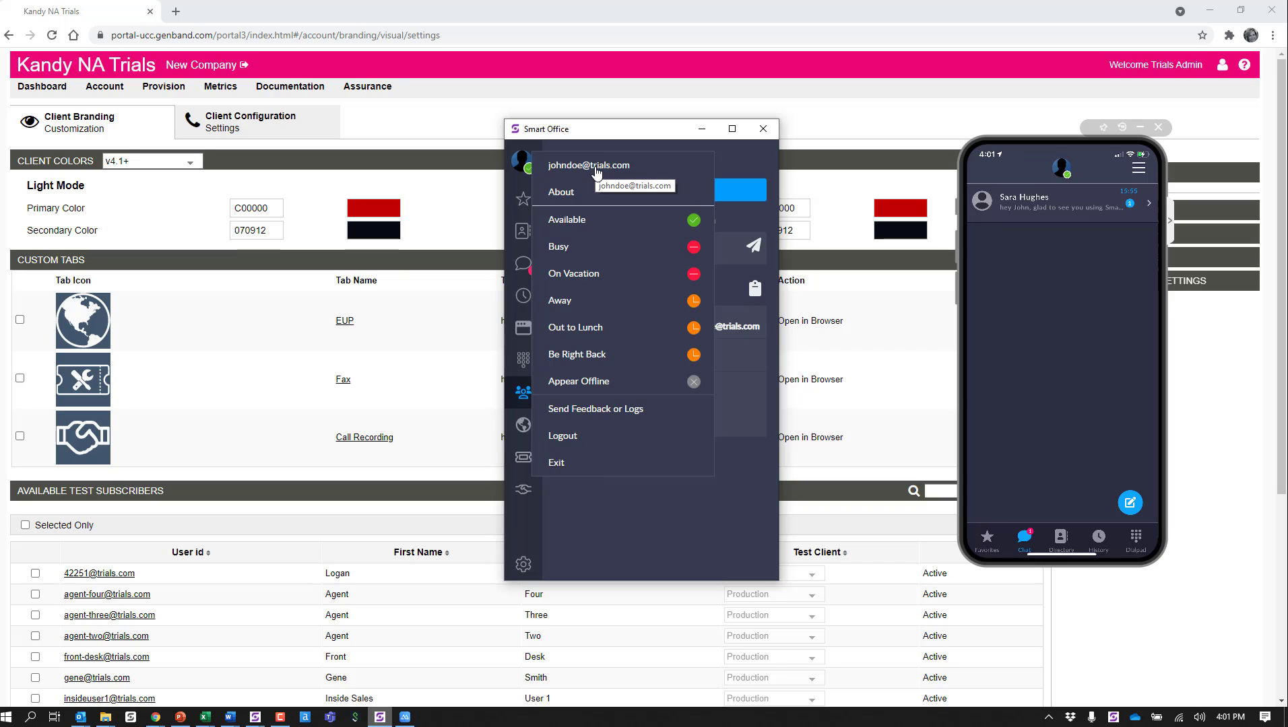
pyautogui.click(587, 437)
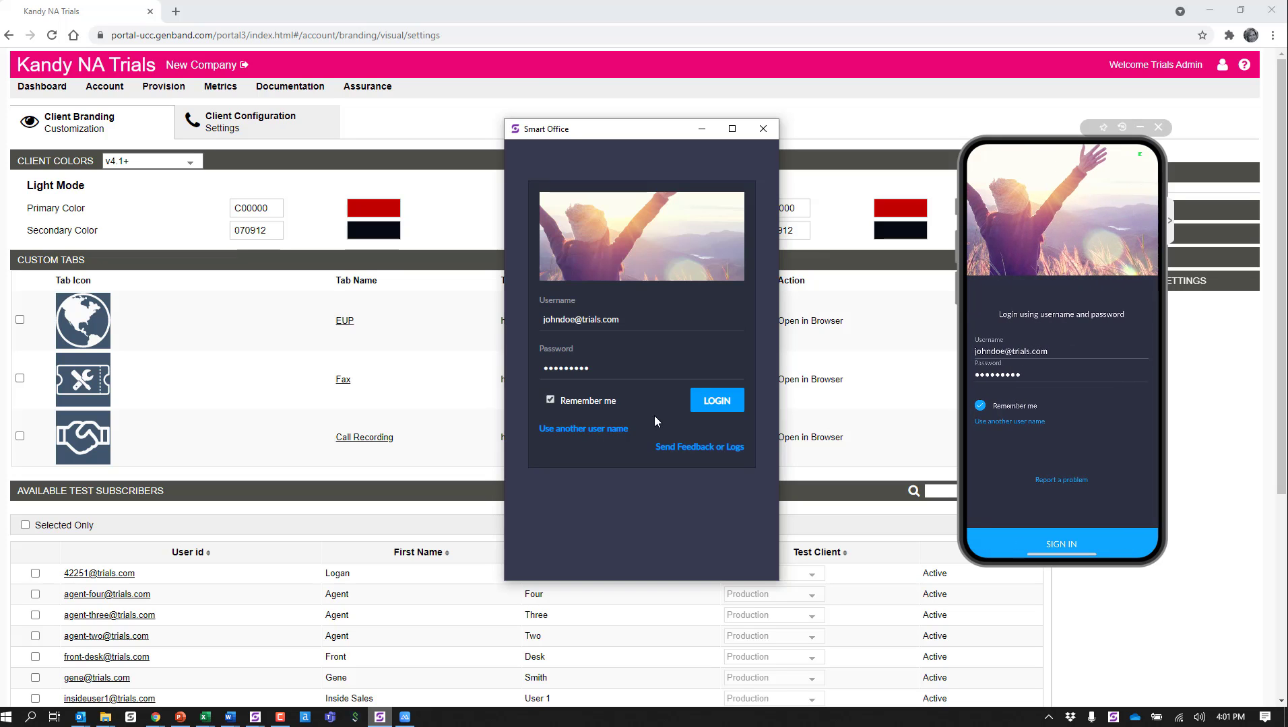
pyautogui.click(694, 401)
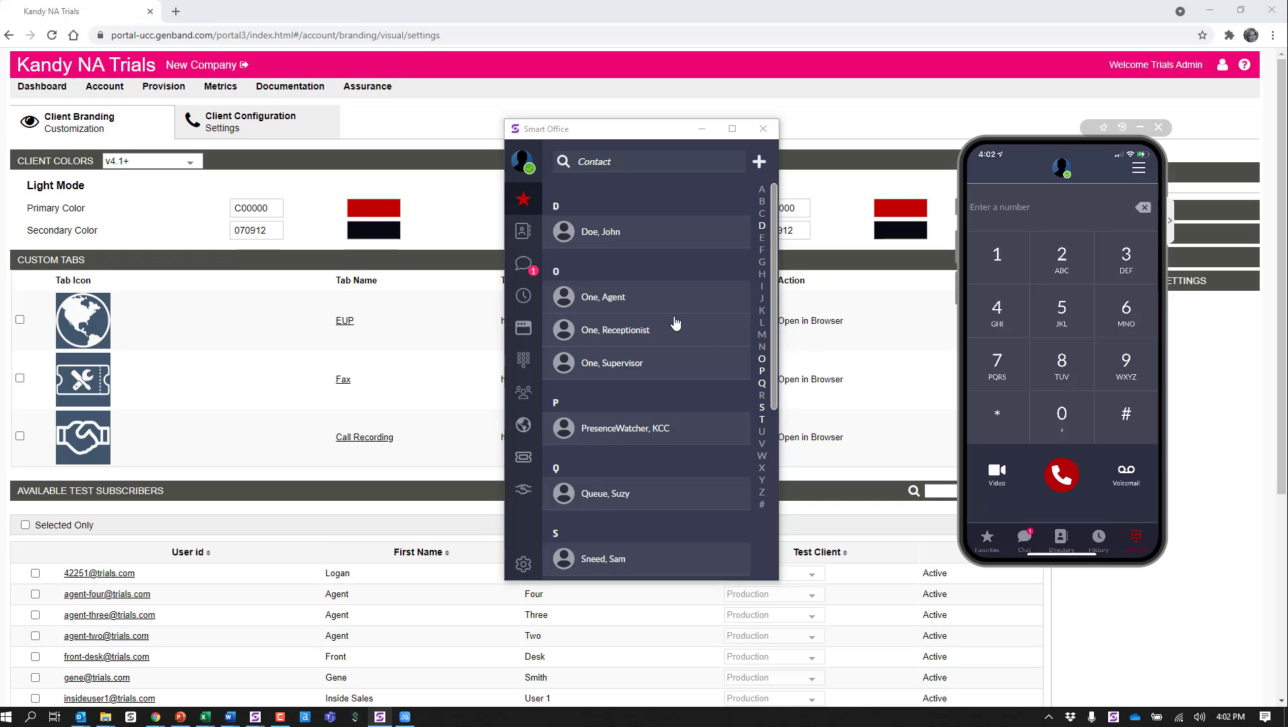
# Step: Open the contact directory in the client and apply the Light display mode in the application settings
pyautogui.click(530, 236)
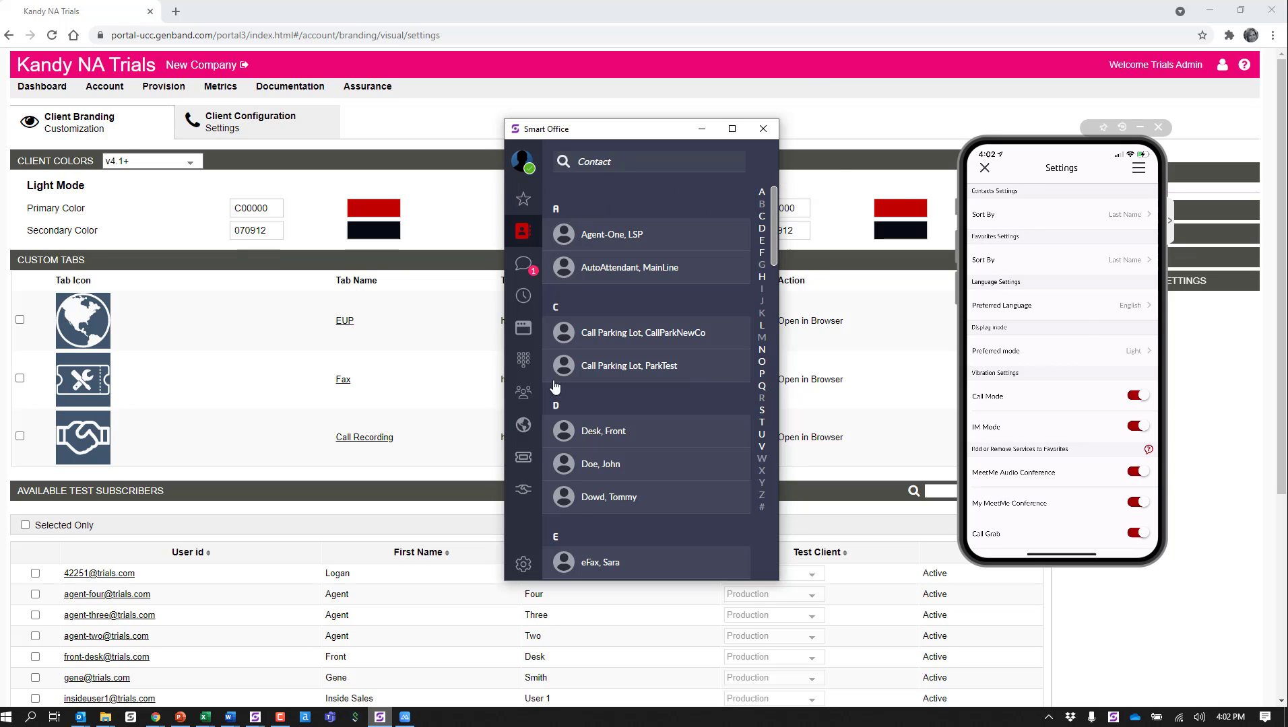
pyautogui.click(524, 565)
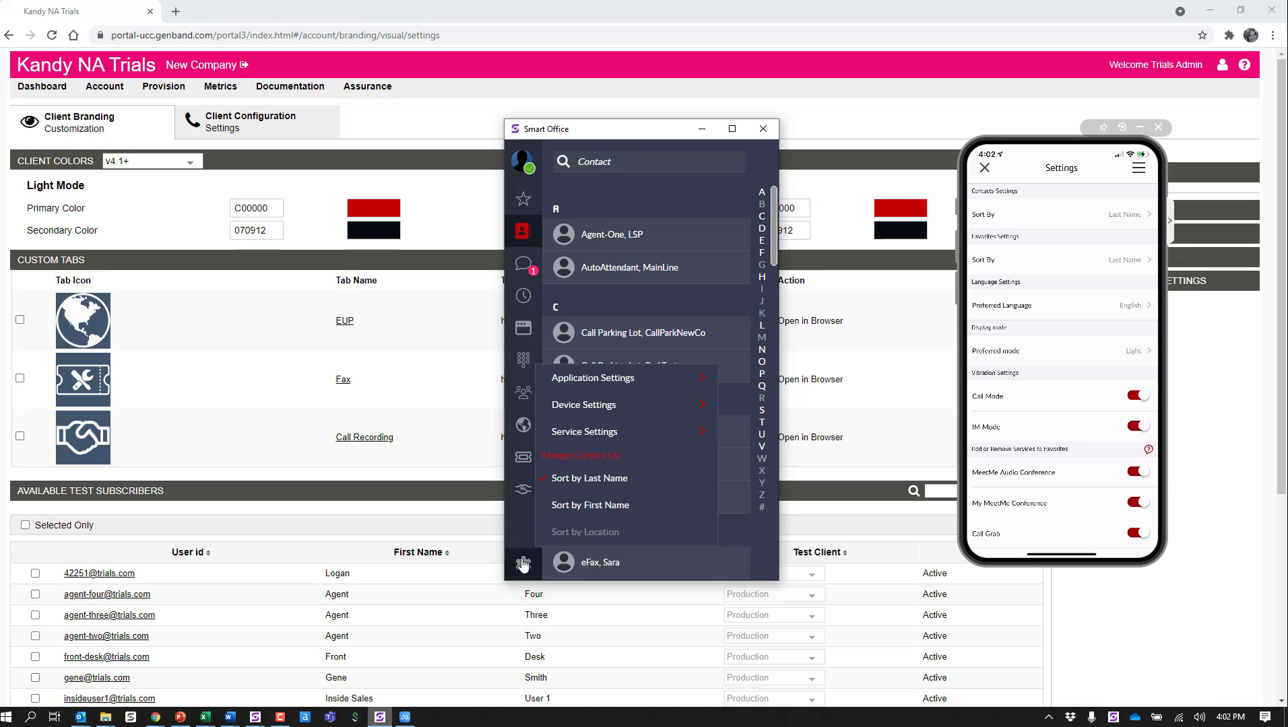
pyautogui.click(596, 379)
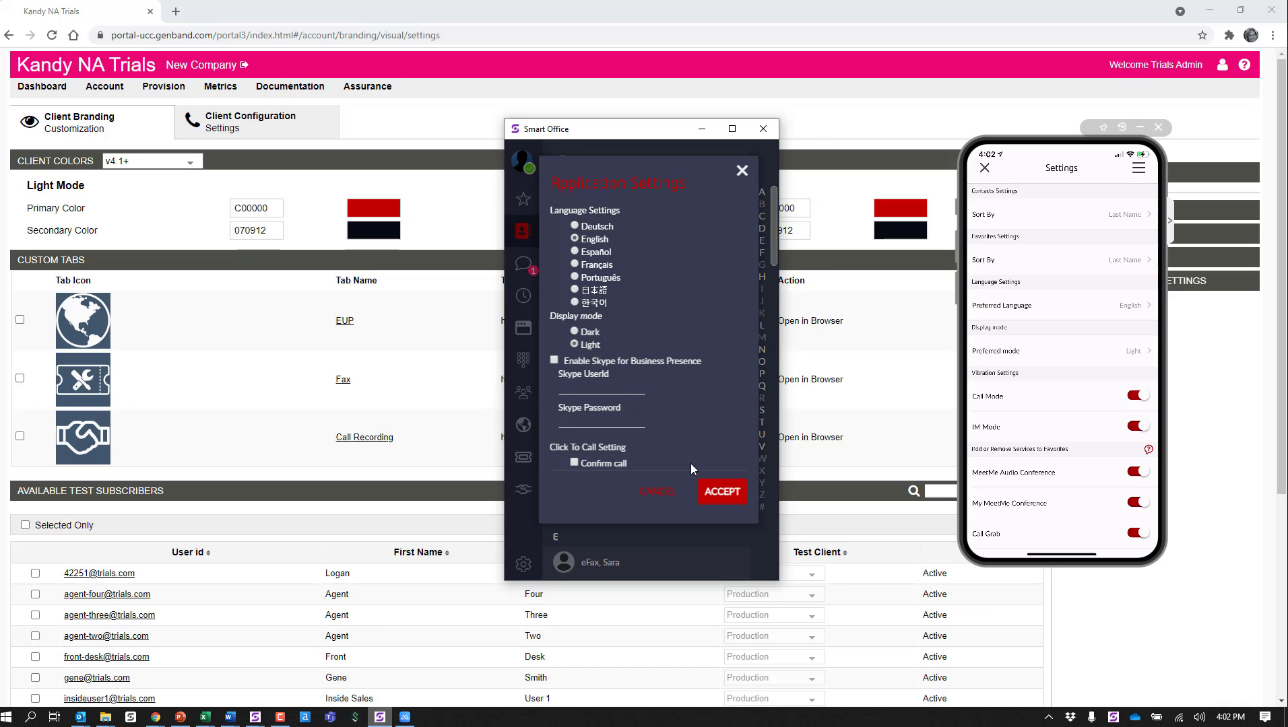
pyautogui.click(716, 493)
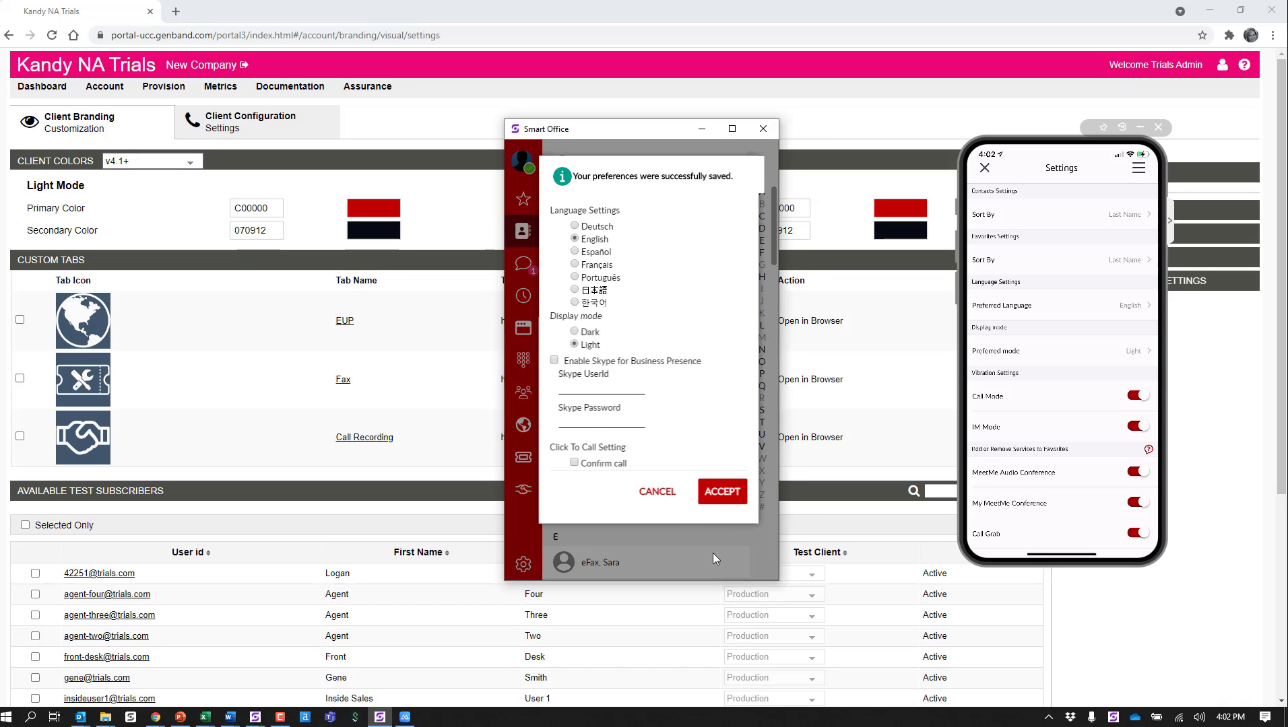
# Step: Check the light mode colors in the client's history view and custom tab icons, clearing the client and phone windows off the portal page
pyautogui.click(523, 295)
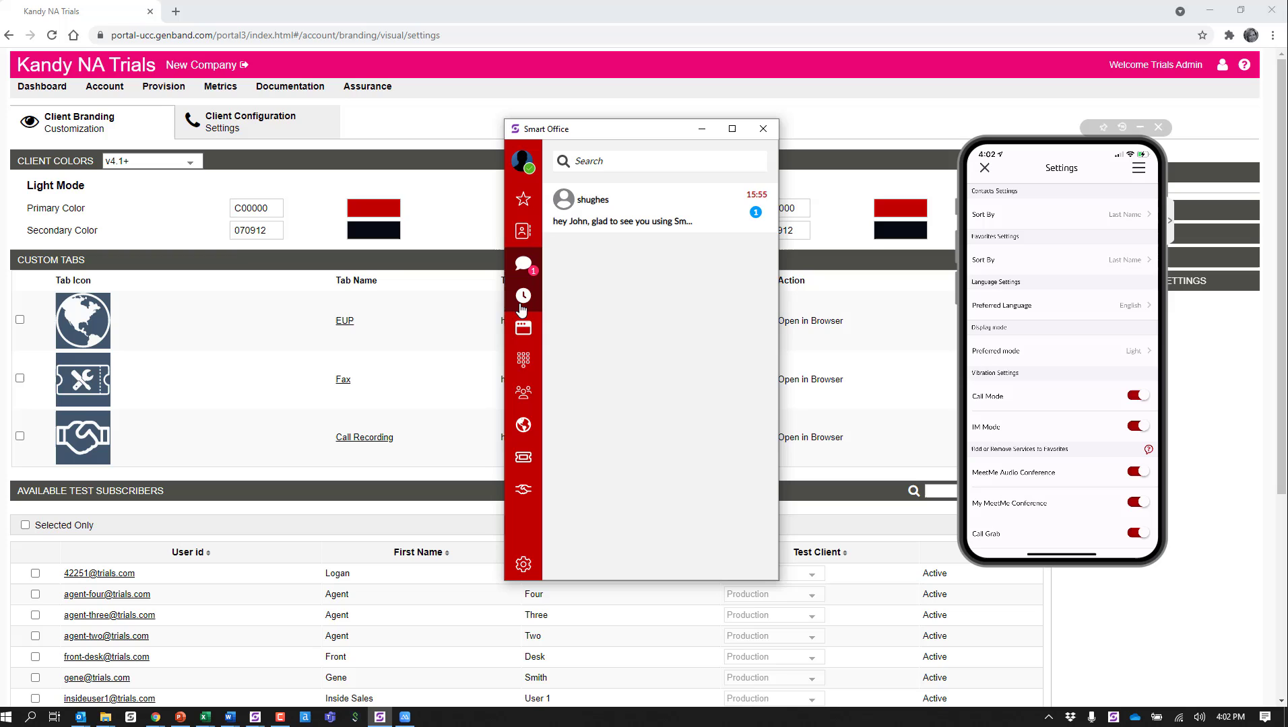
pyautogui.click(523, 357)
pyautogui.click(518, 431)
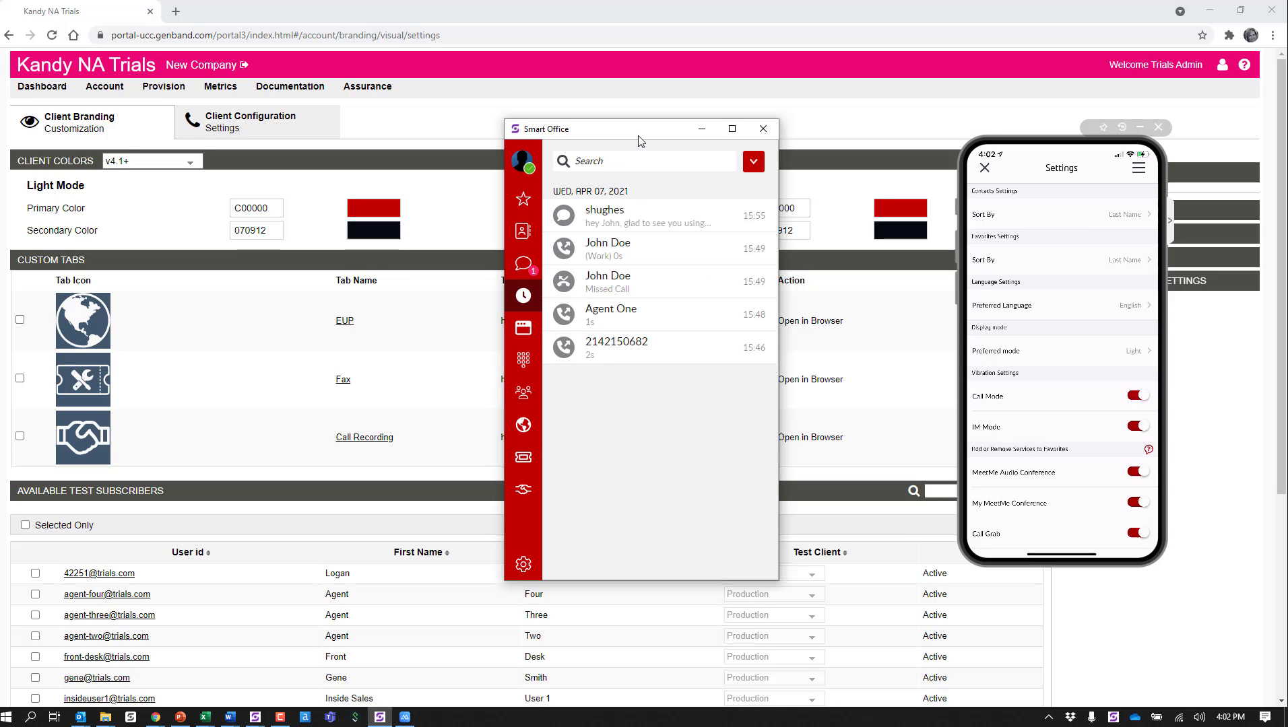
pyautogui.moveTo(642, 134); pyautogui.dragTo(1287, 156)
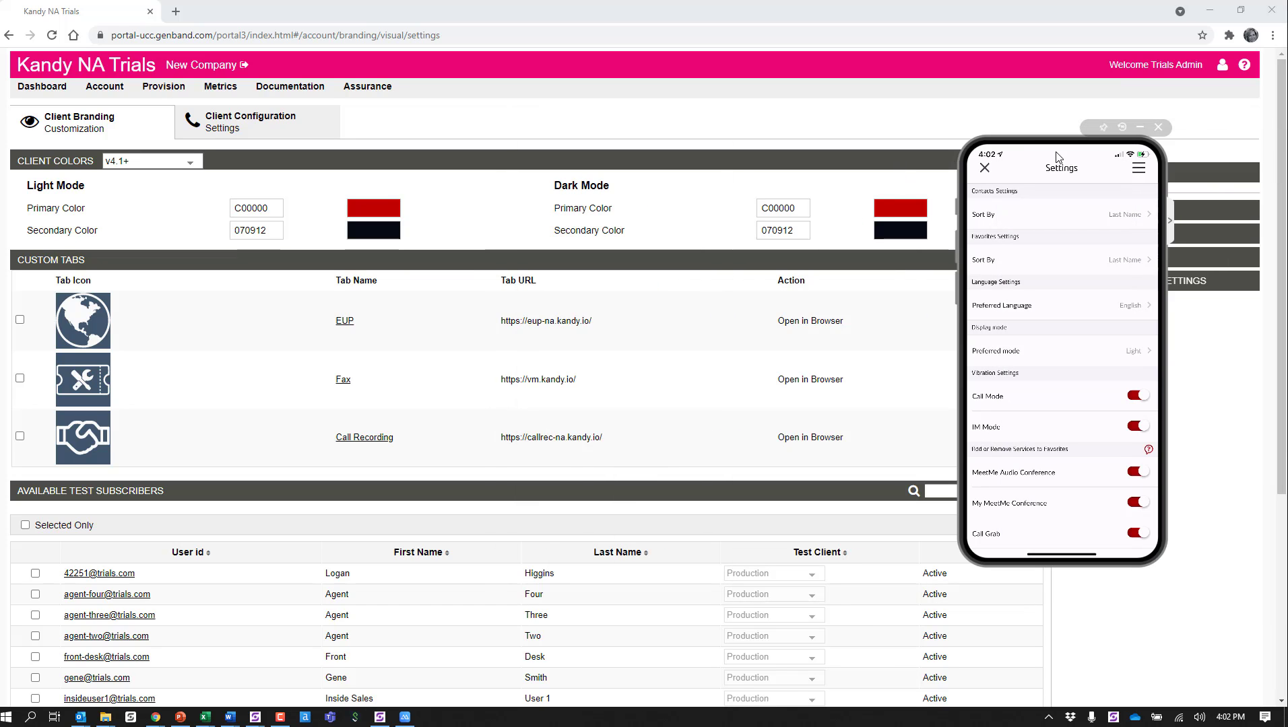
pyautogui.moveTo(1053, 144); pyautogui.dragTo(1286, 145)
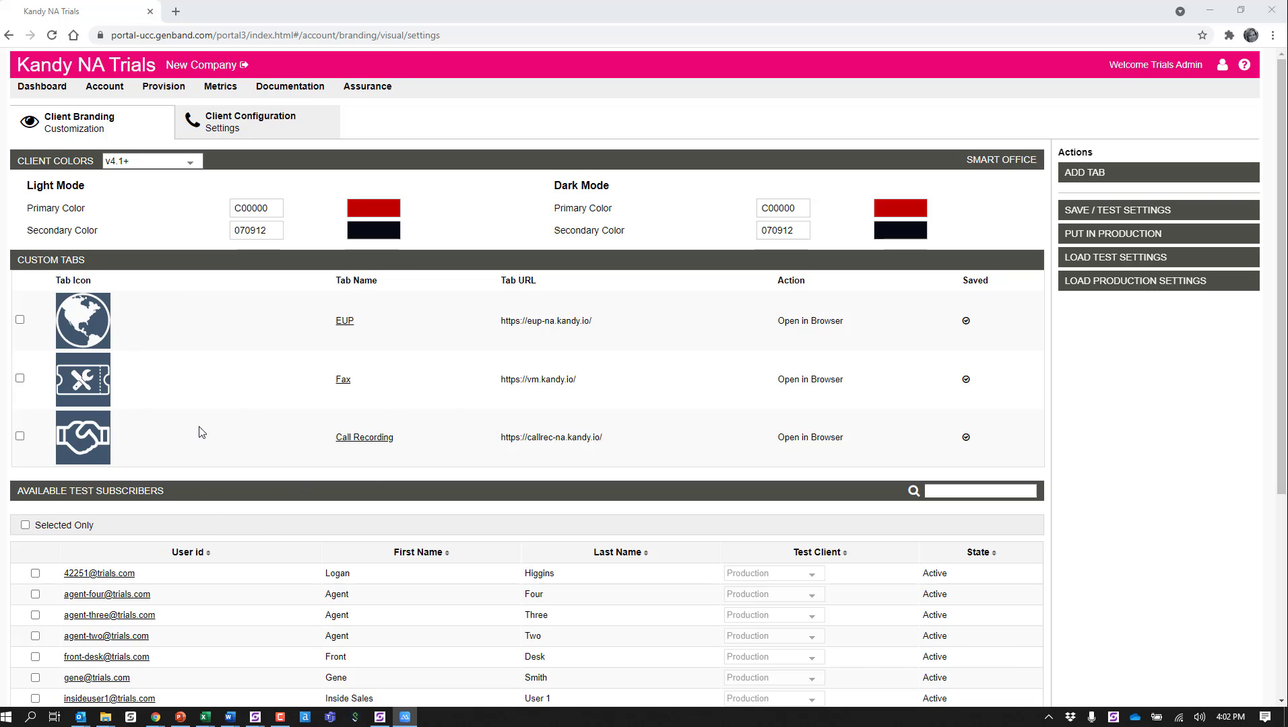
pyautogui.click(380, 717)
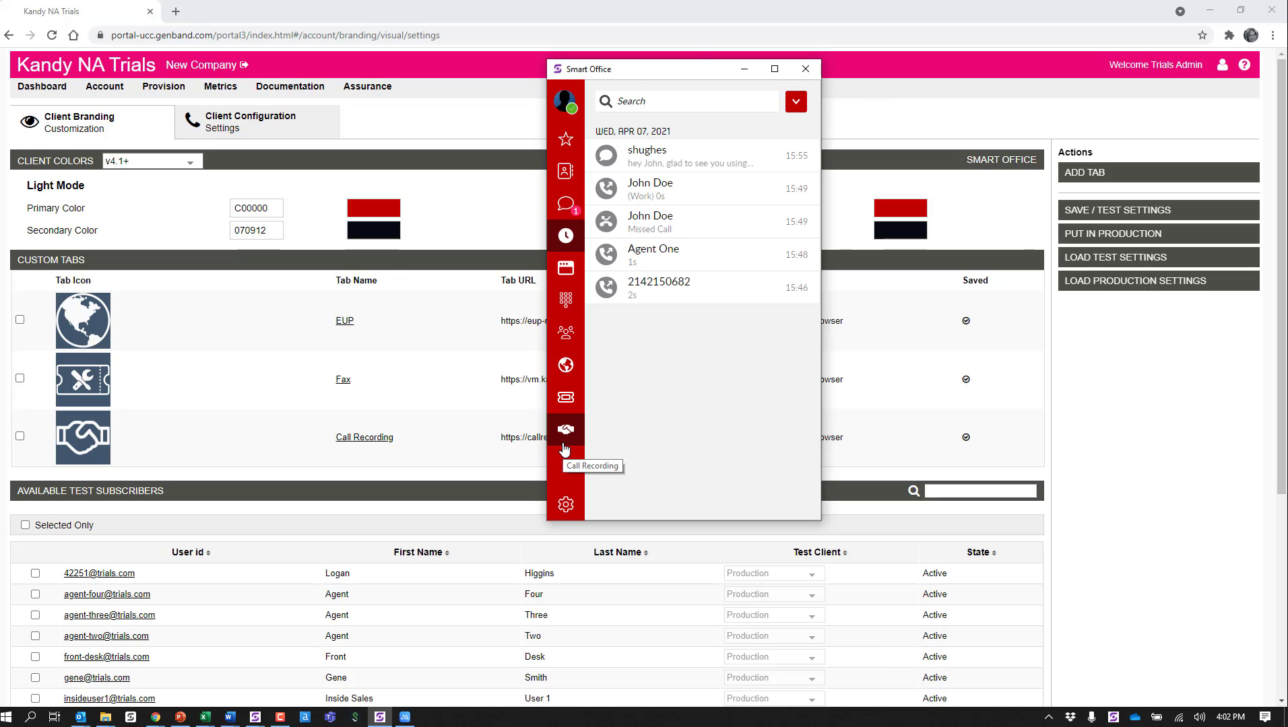
pyautogui.click(744, 69)
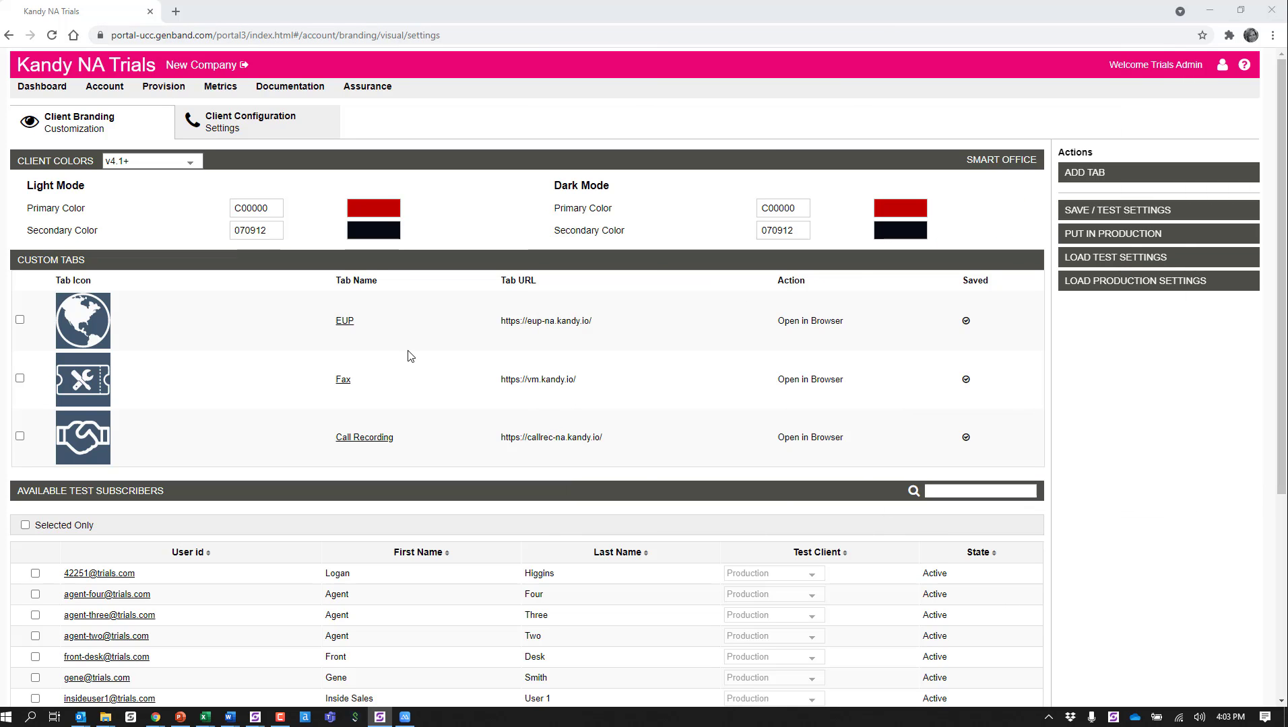
# Step: Open a new custom tab form in the portal and review its name, target URL and action fields against the client's existing tabs
pyautogui.click(1090, 172)
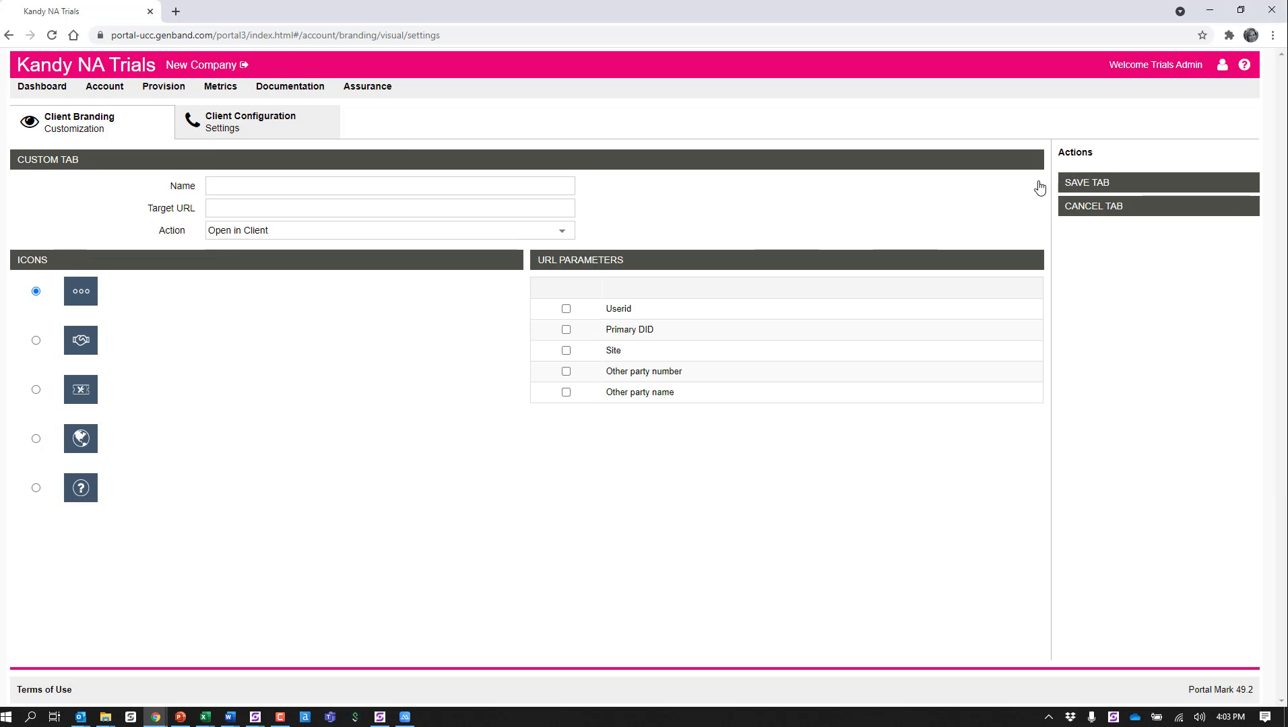
pyautogui.click(235, 184)
pyautogui.click(380, 716)
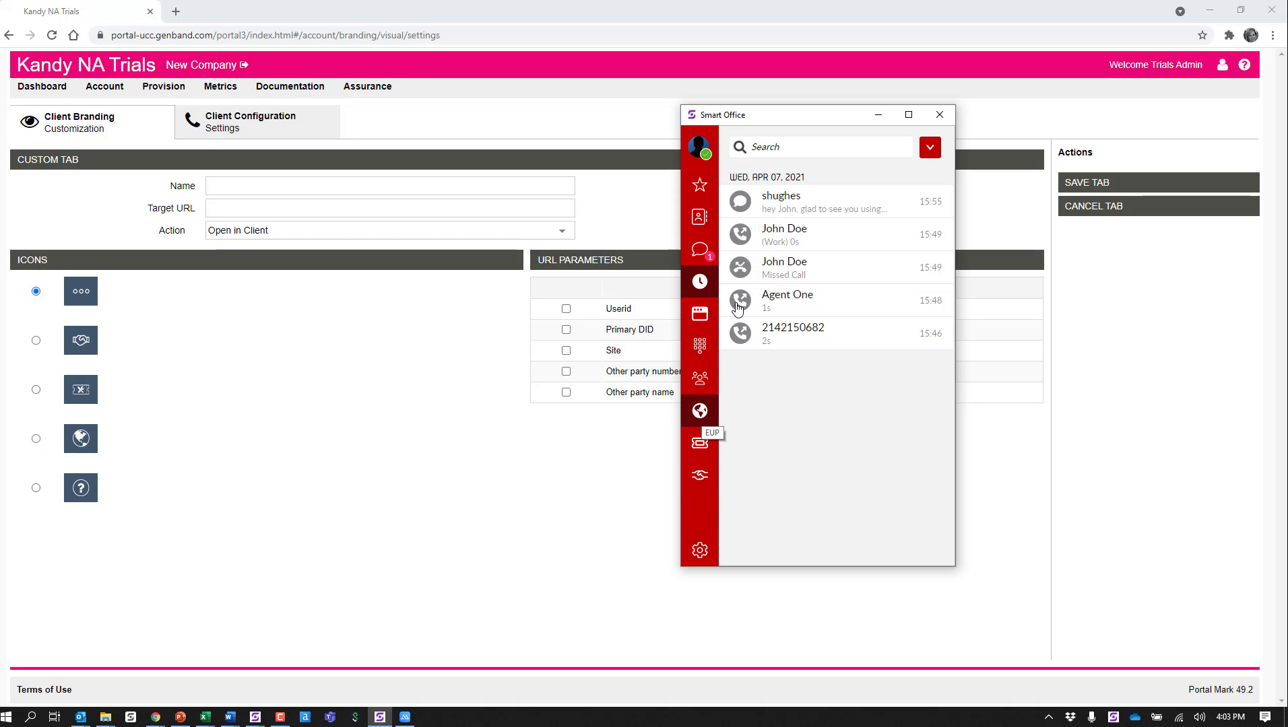
pyautogui.click(952, 116)
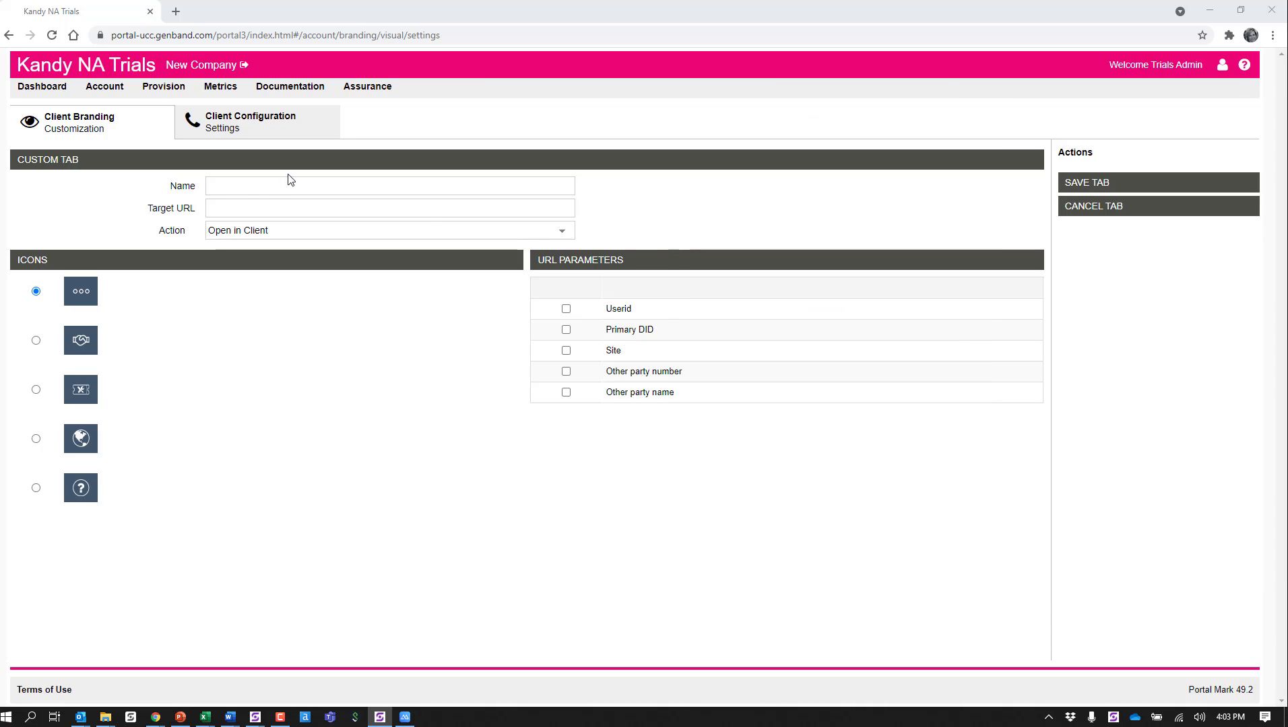
pyautogui.click(249, 214)
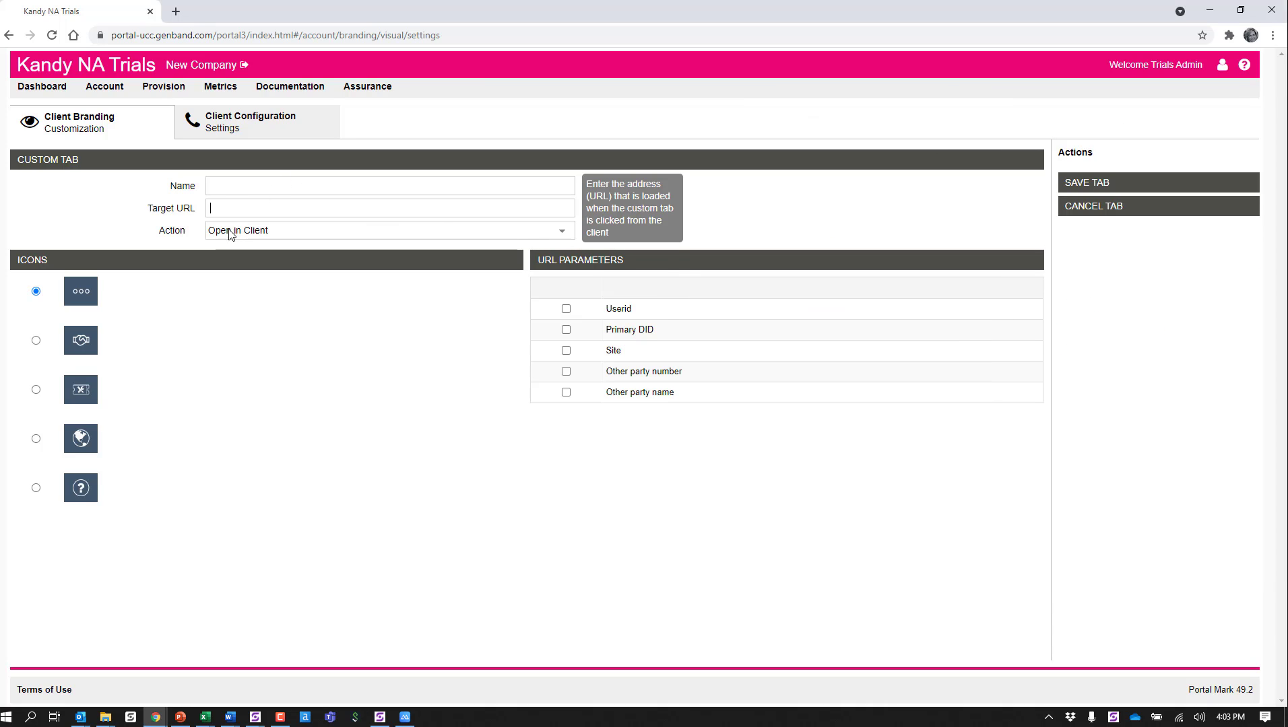
pyautogui.moveTo(229, 230)
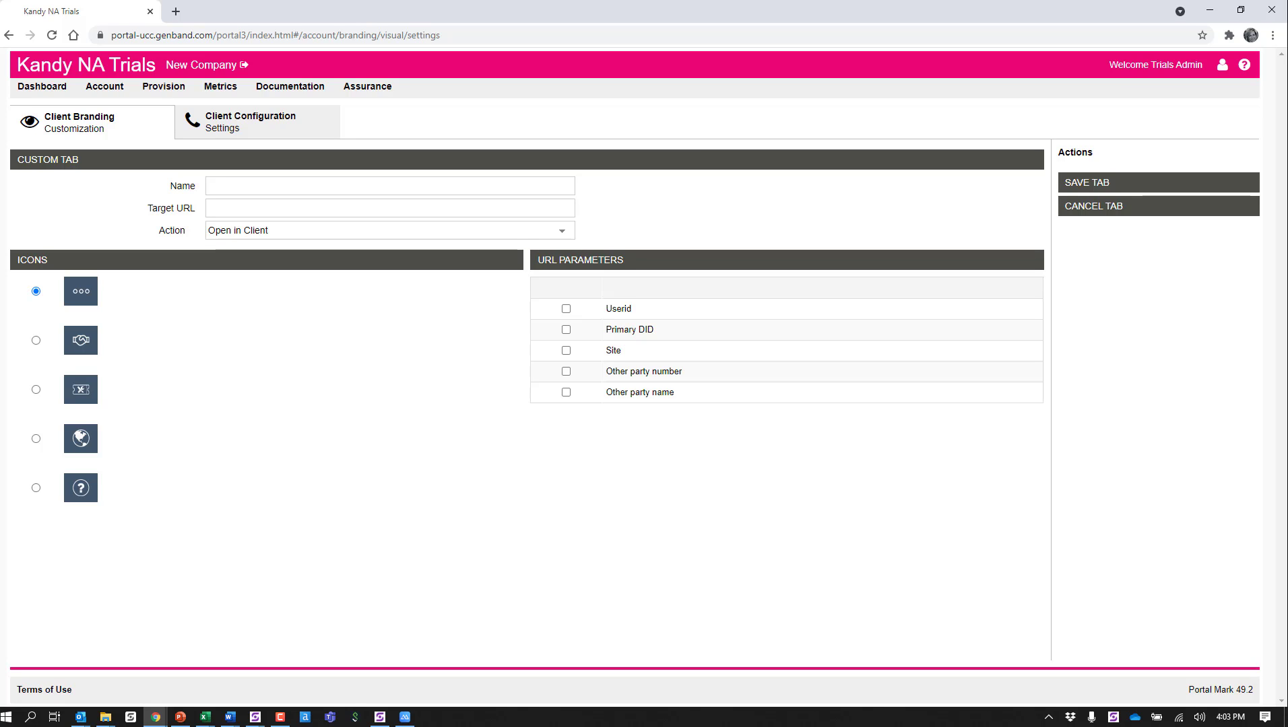
pyautogui.hotkey('alt', 'Tab')
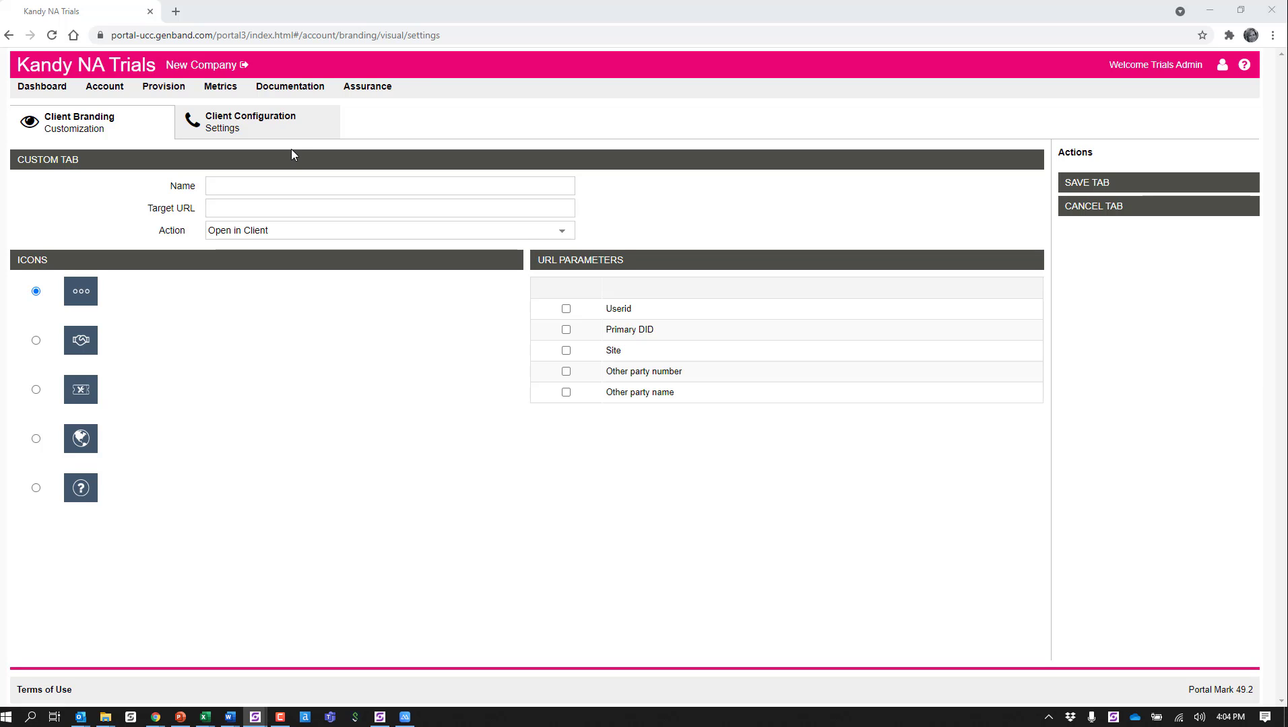
pyautogui.click(176, 12)
pyautogui.write('https://go.kandy.io/client-microsite')
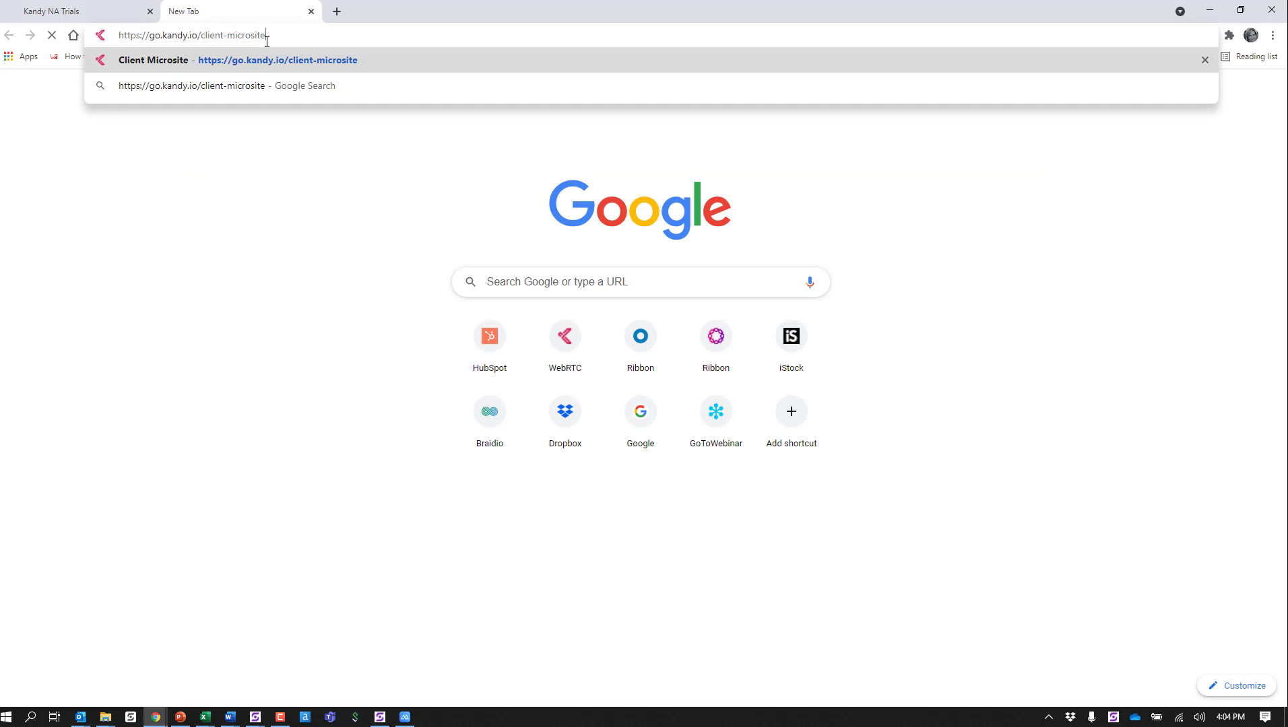
pyautogui.press('Return')
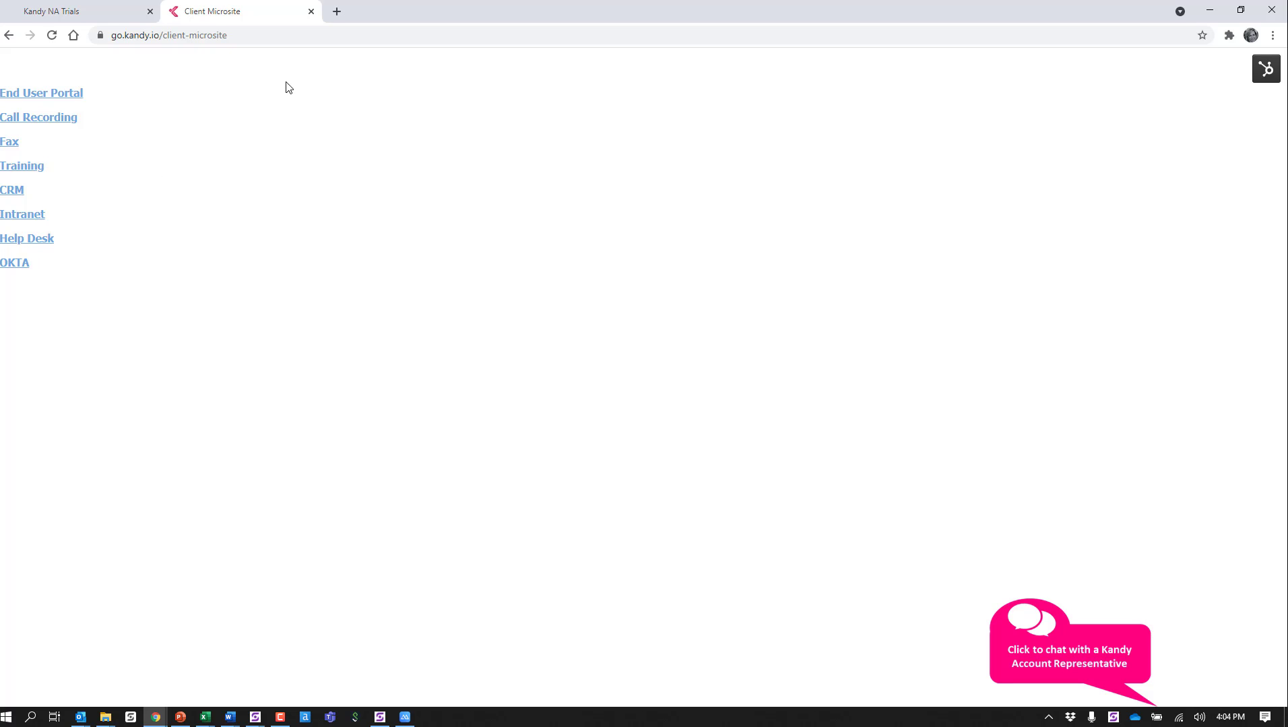
pyautogui.click(143, 35)
pyautogui.hotkey('ctrl', 'c')
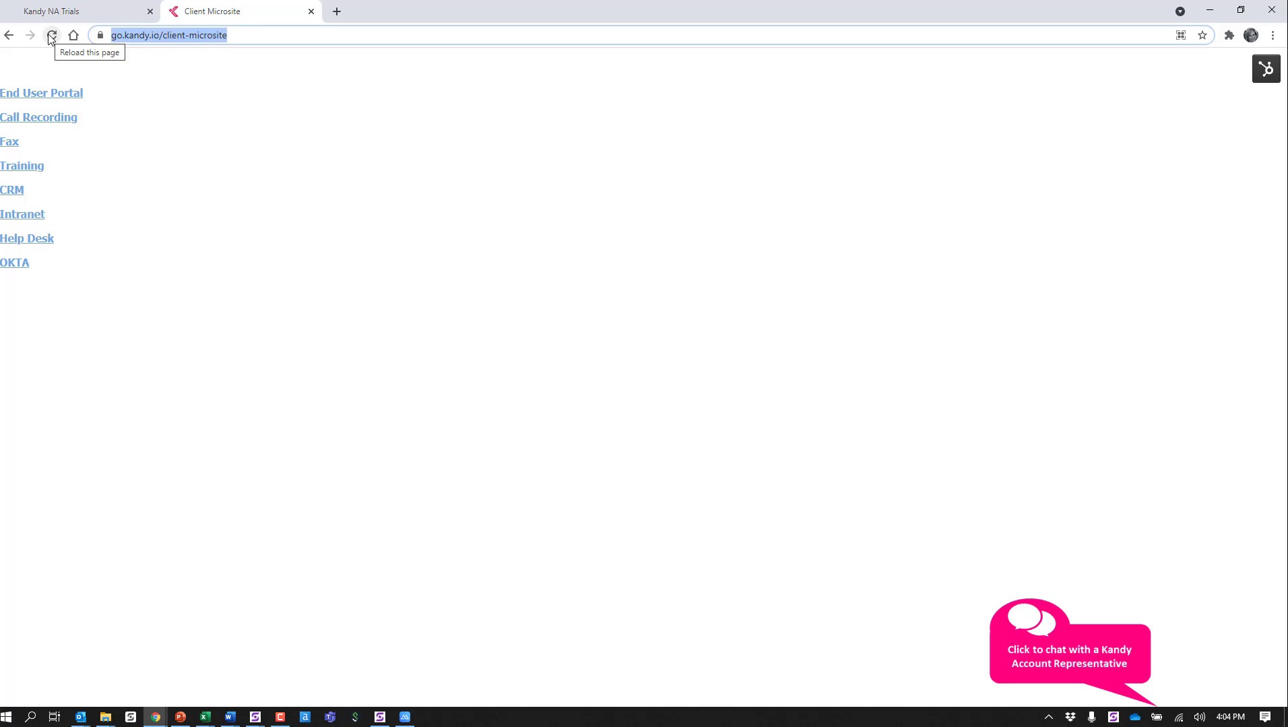
# Step: Return to the portal, cancel the blank custom tab, and remove the EUP, Fax and Call Recording custom tabs
pyautogui.click(57, 10)
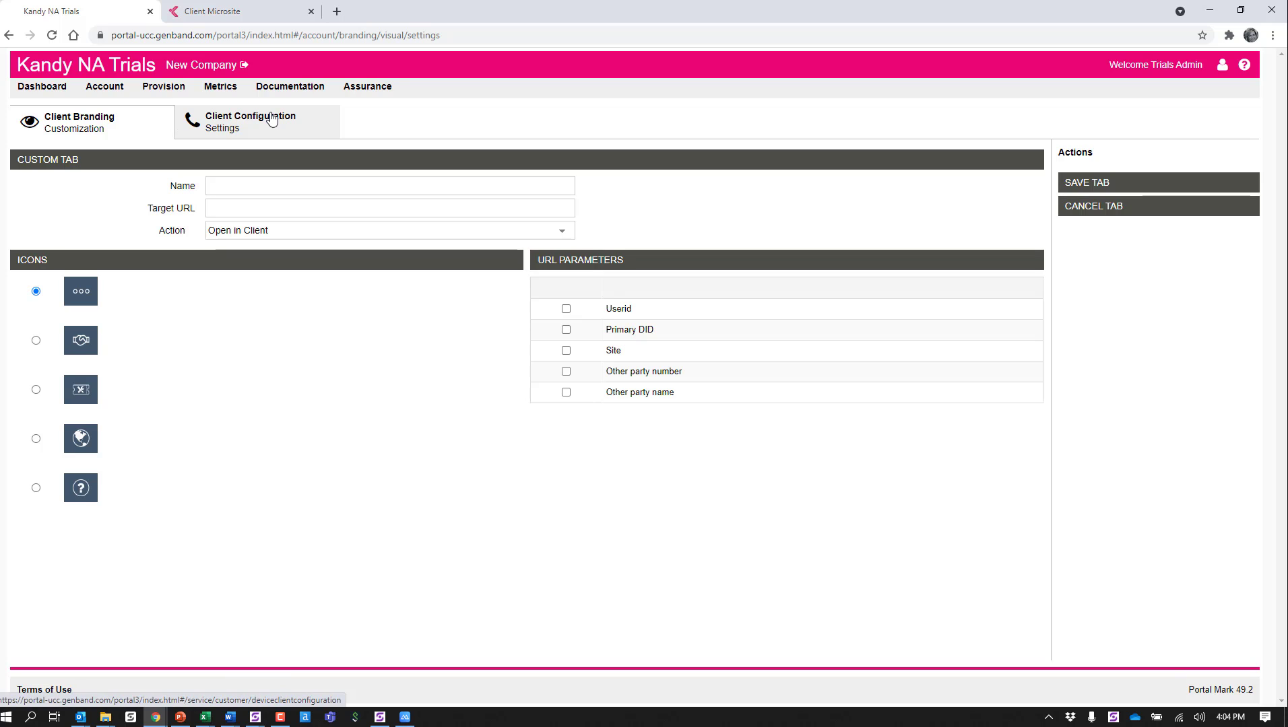
pyautogui.click(1093, 209)
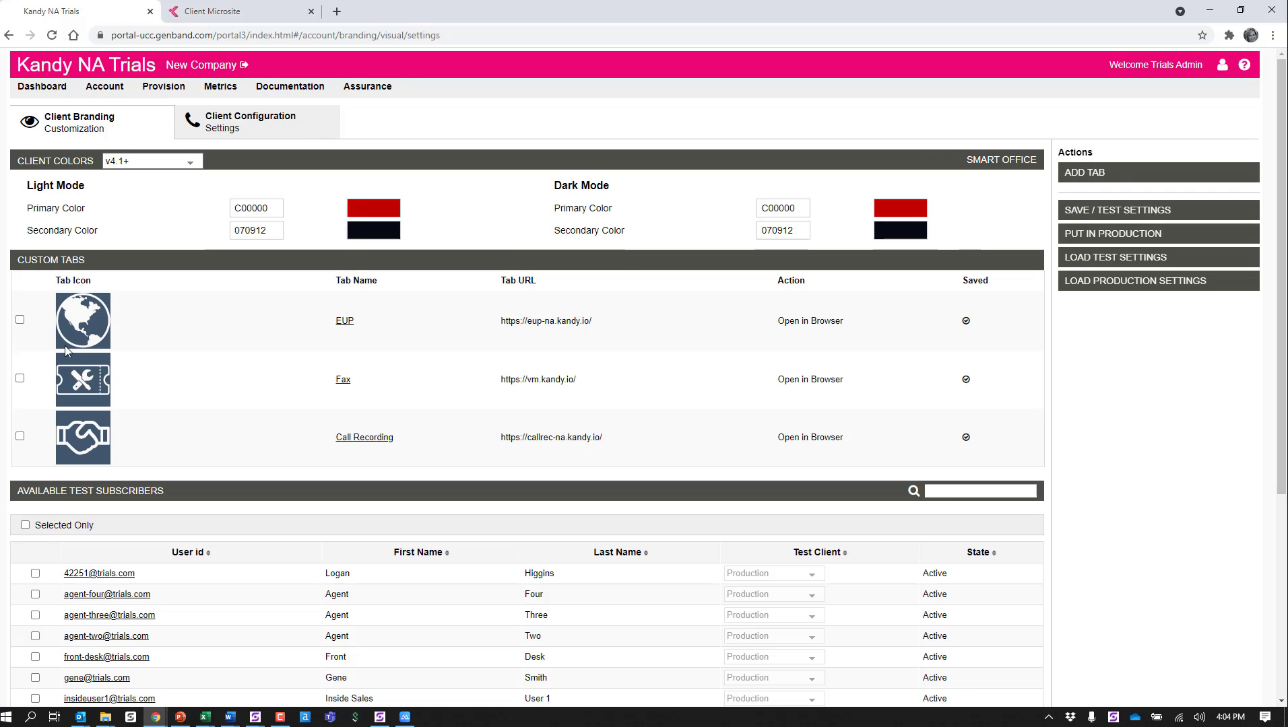
pyautogui.click(20, 321)
pyautogui.click(20, 378)
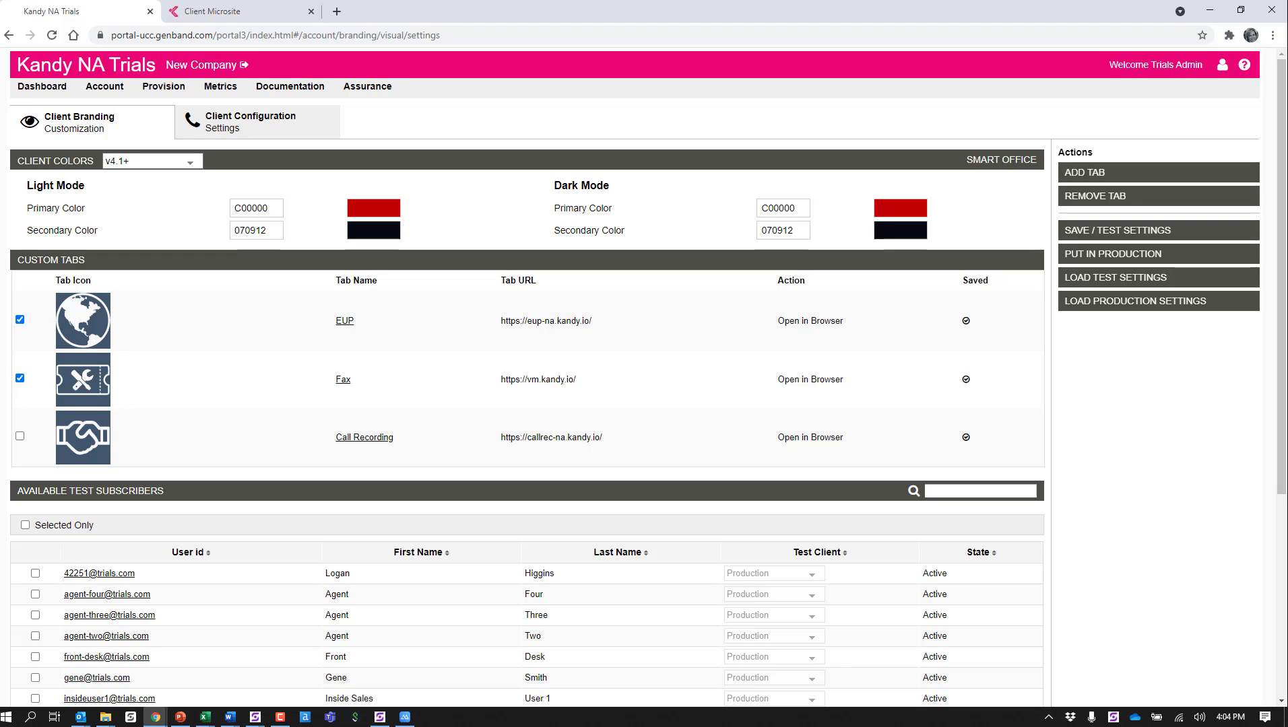
pyautogui.click(20, 436)
pyautogui.click(1103, 197)
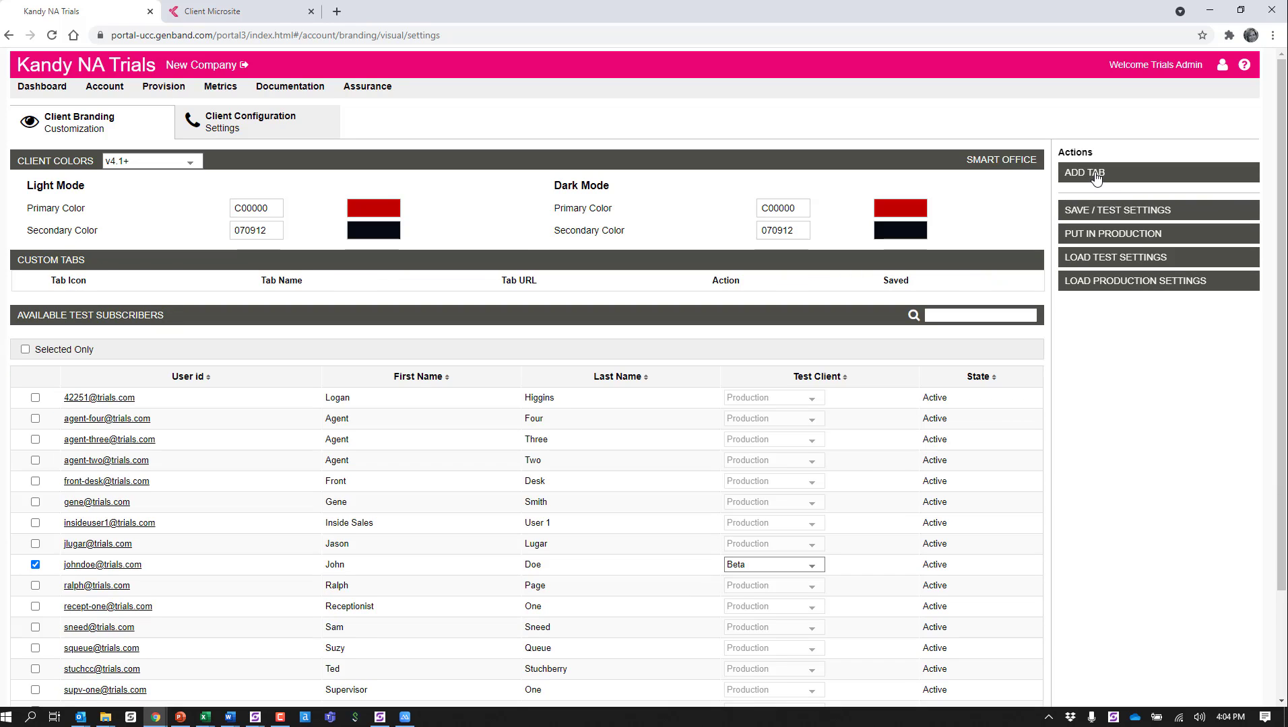
pyautogui.click(1096, 177)
pyautogui.click(324, 183)
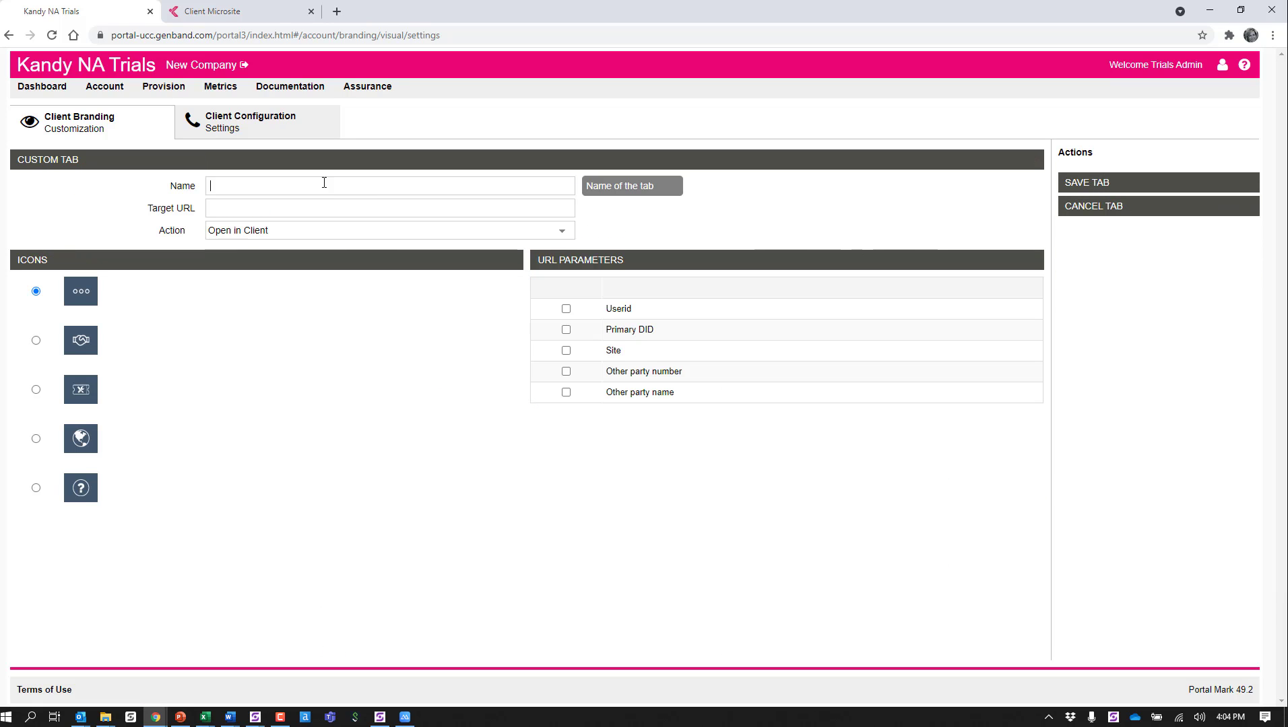
pyautogui.write('Links')
pyautogui.click(299, 205)
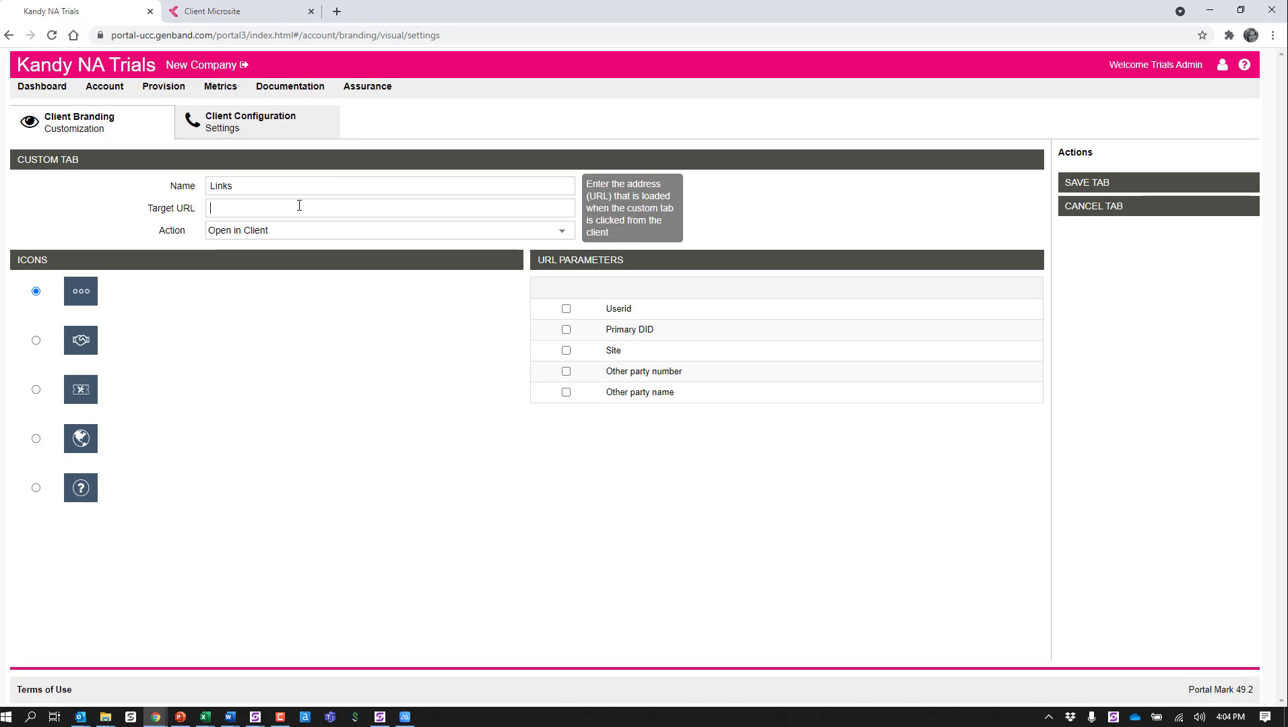
pyautogui.hotkey('ctrl', 'v')
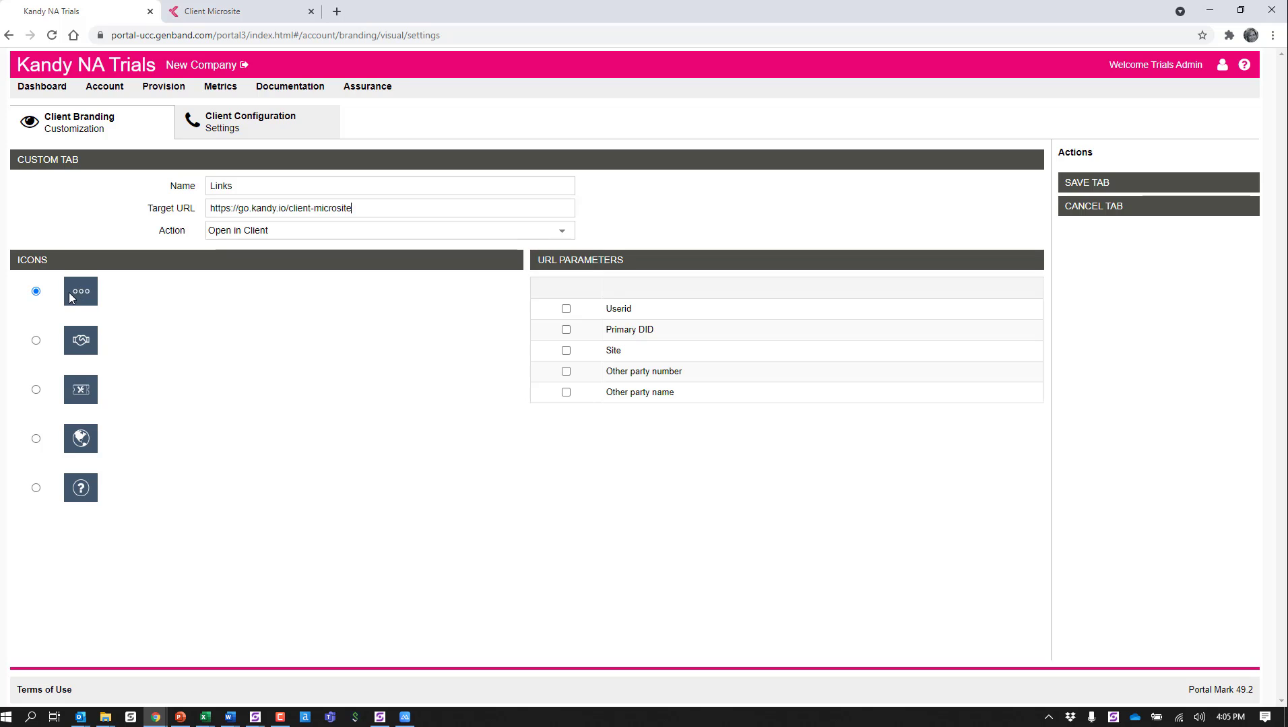
pyautogui.click(1101, 188)
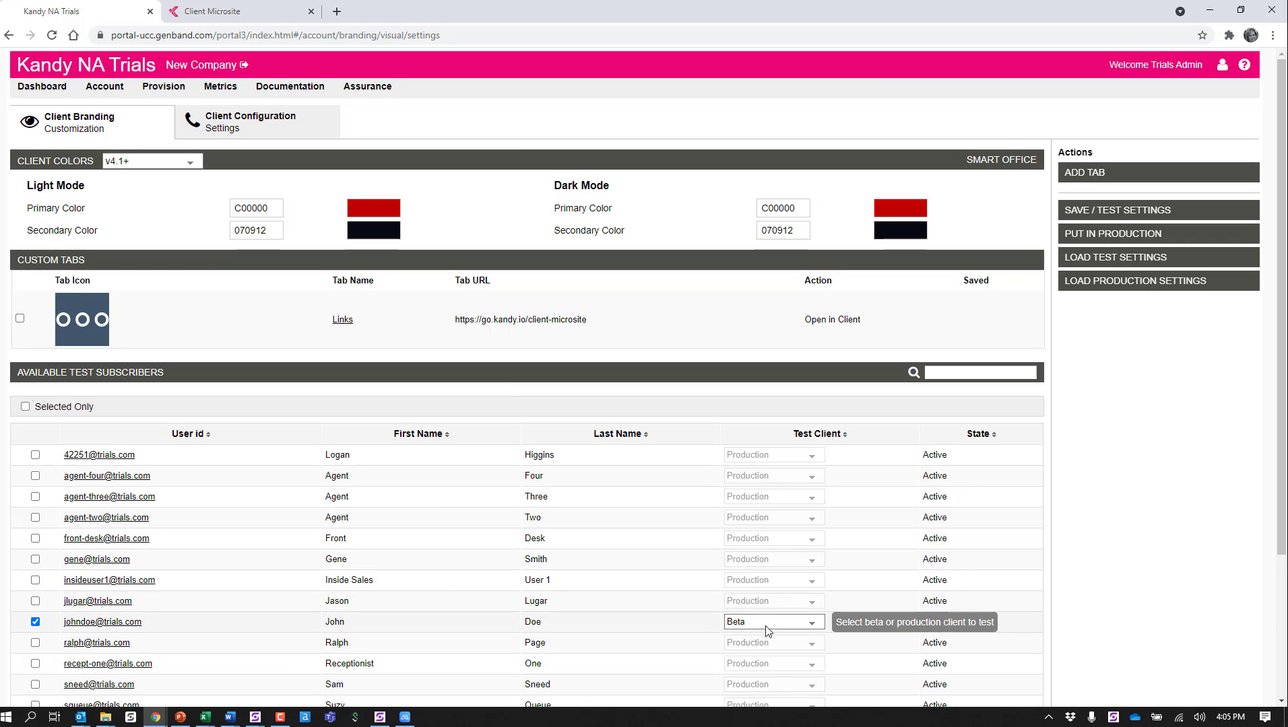
# Step: Save the test settings, switch to Smart Office, and log out and back in to load the new custom tab
pyautogui.click(1106, 217)
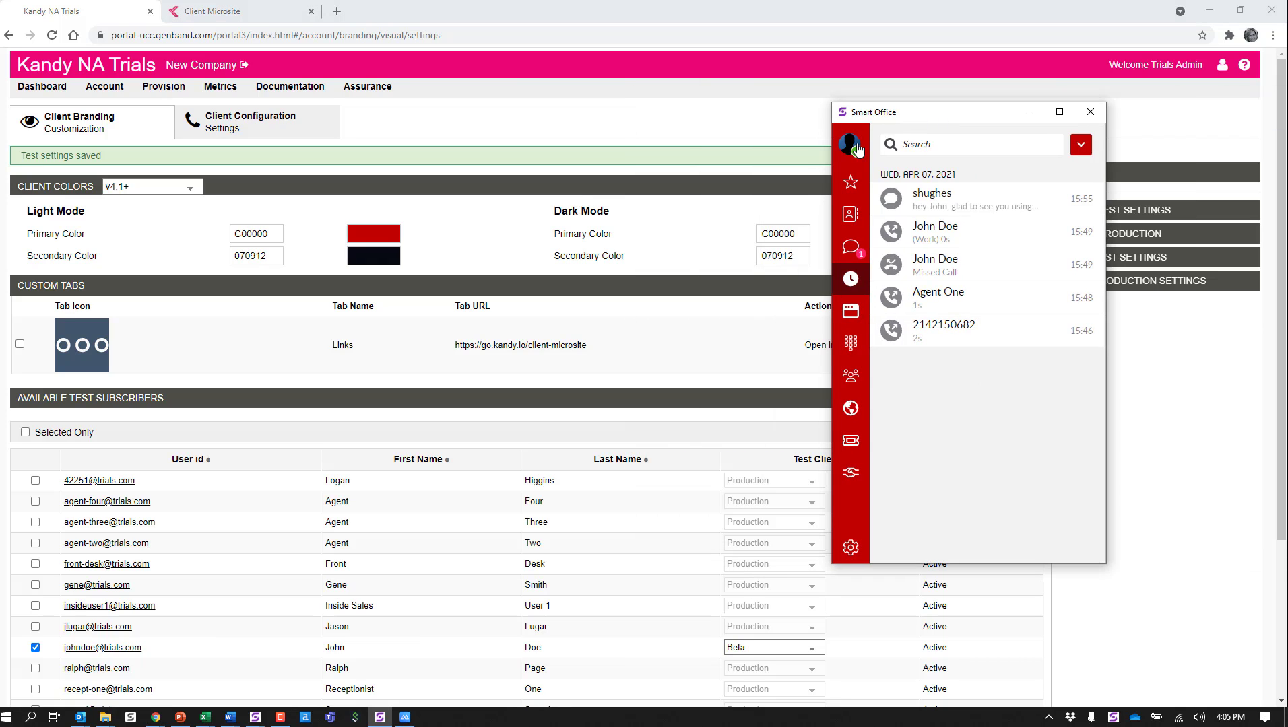
pyautogui.click(854, 148)
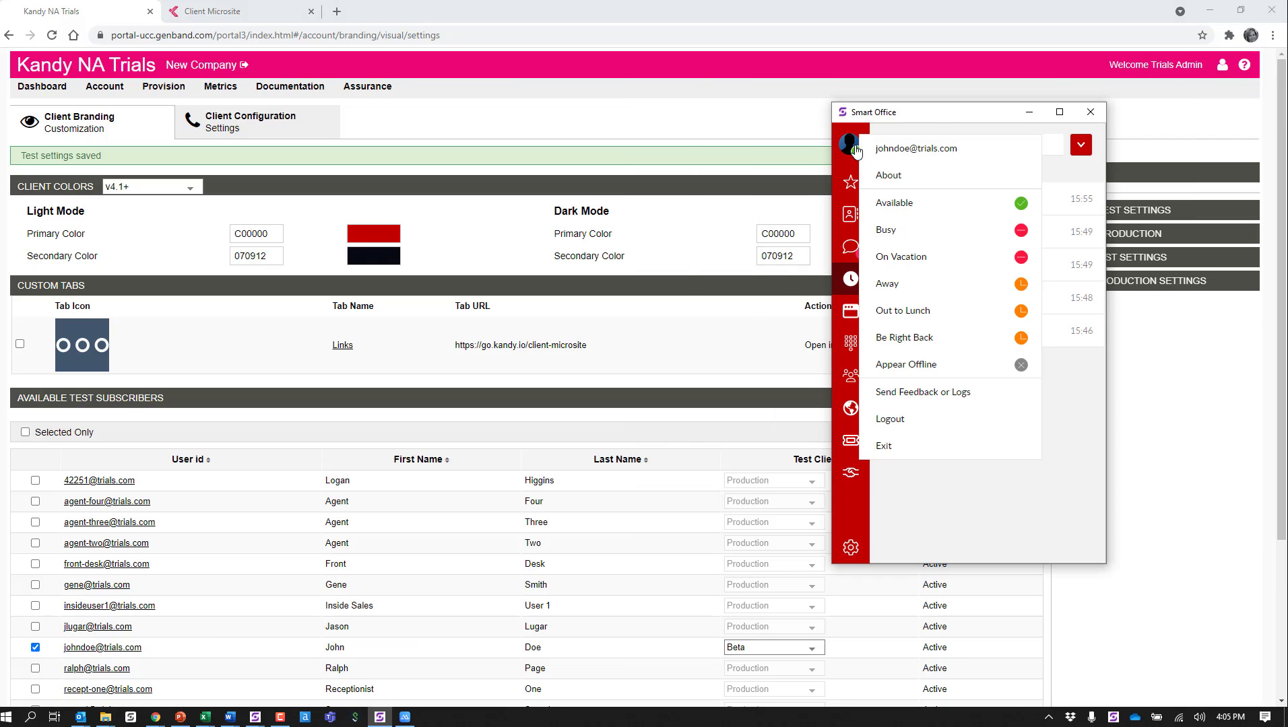
pyautogui.click(900, 422)
pyautogui.click(1045, 387)
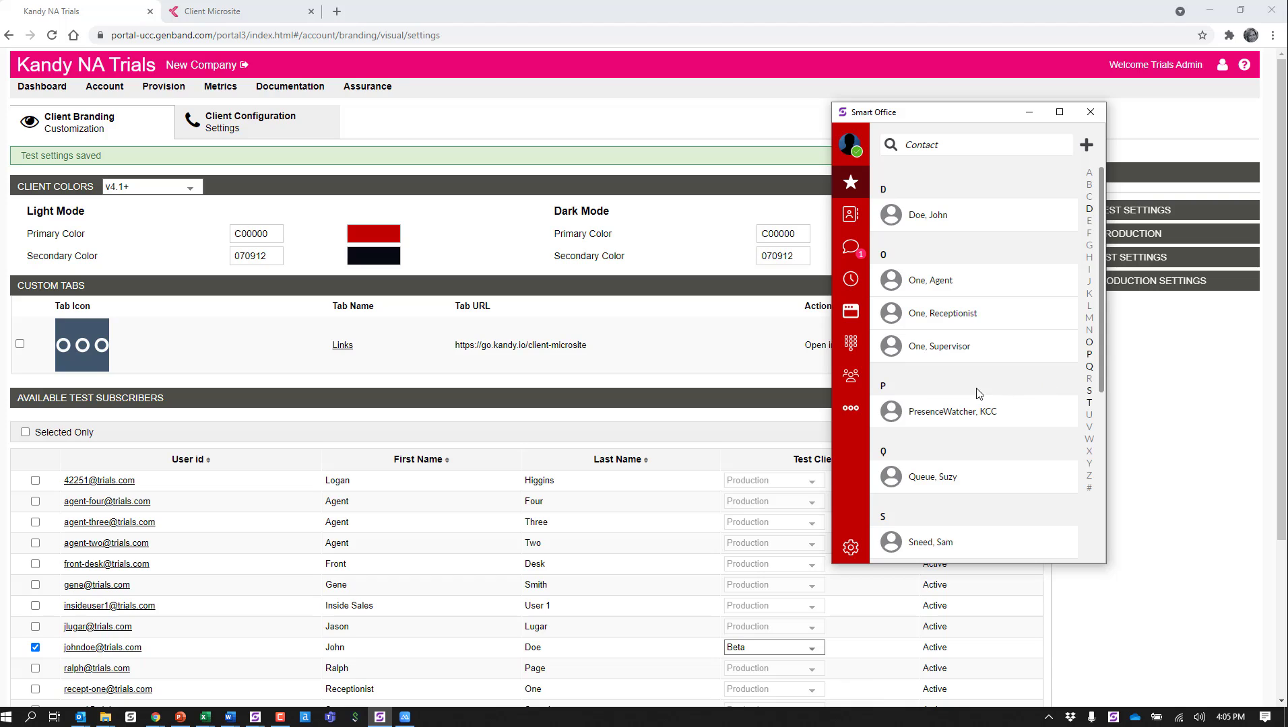
# Step: Test the Links tab in the client by opening its End User Portal link, close that window and return to the favorites
pyautogui.click(847, 412)
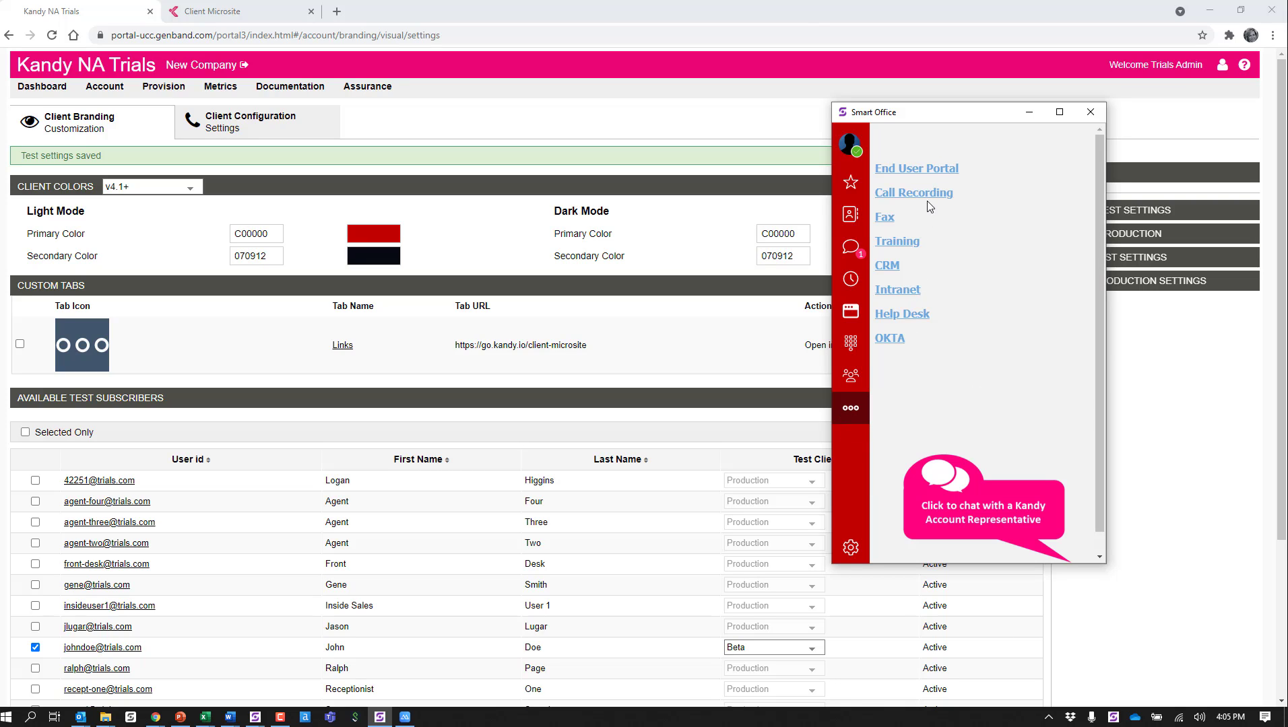
pyautogui.click(930, 170)
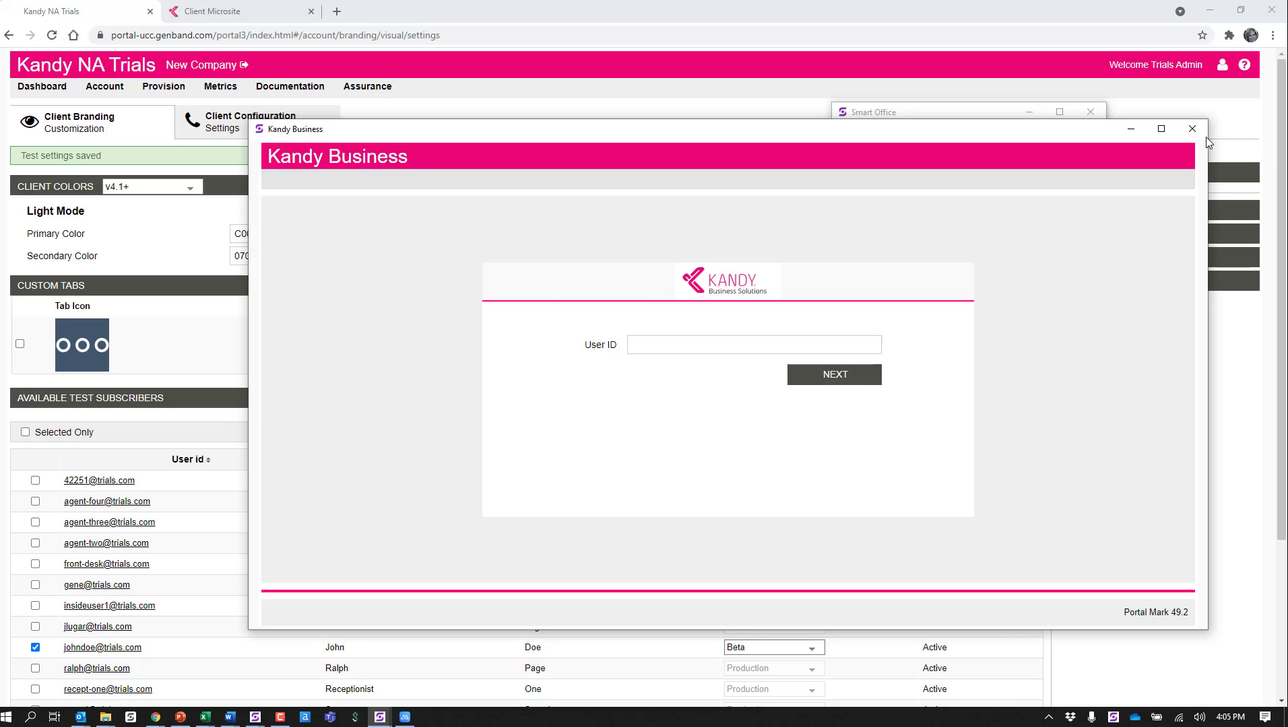
pyautogui.click(1193, 130)
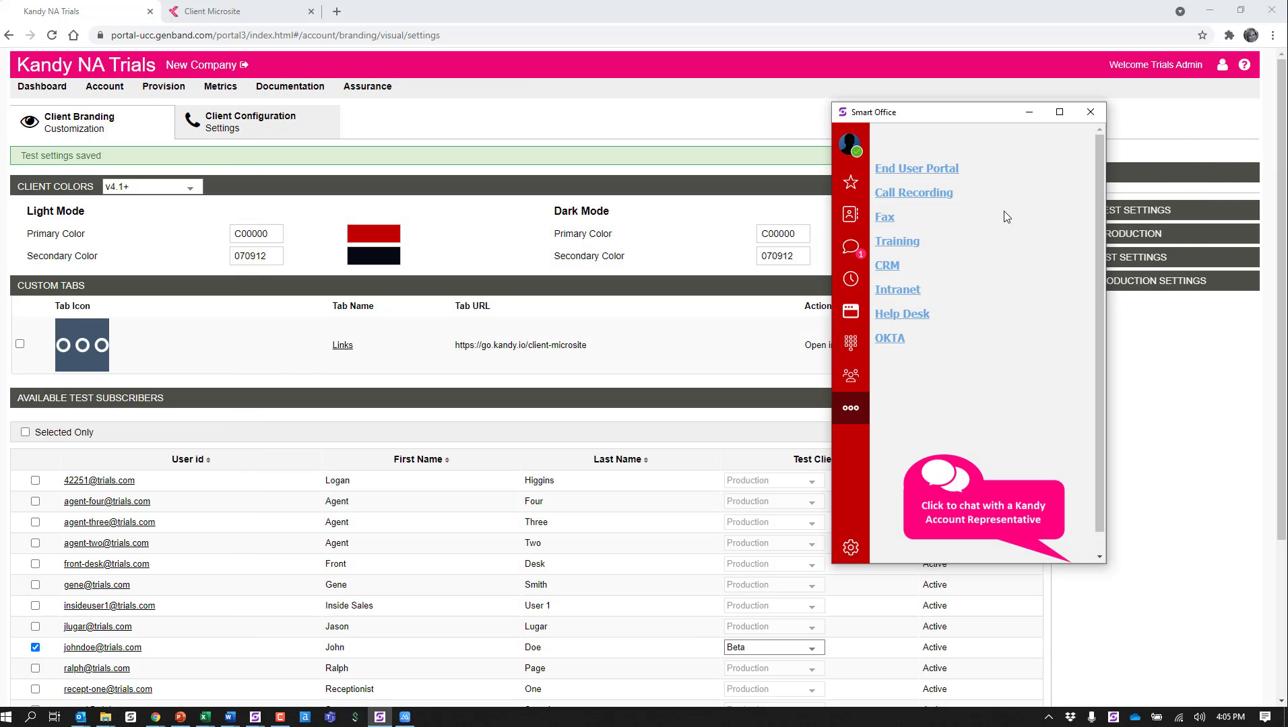
pyautogui.click(849, 191)
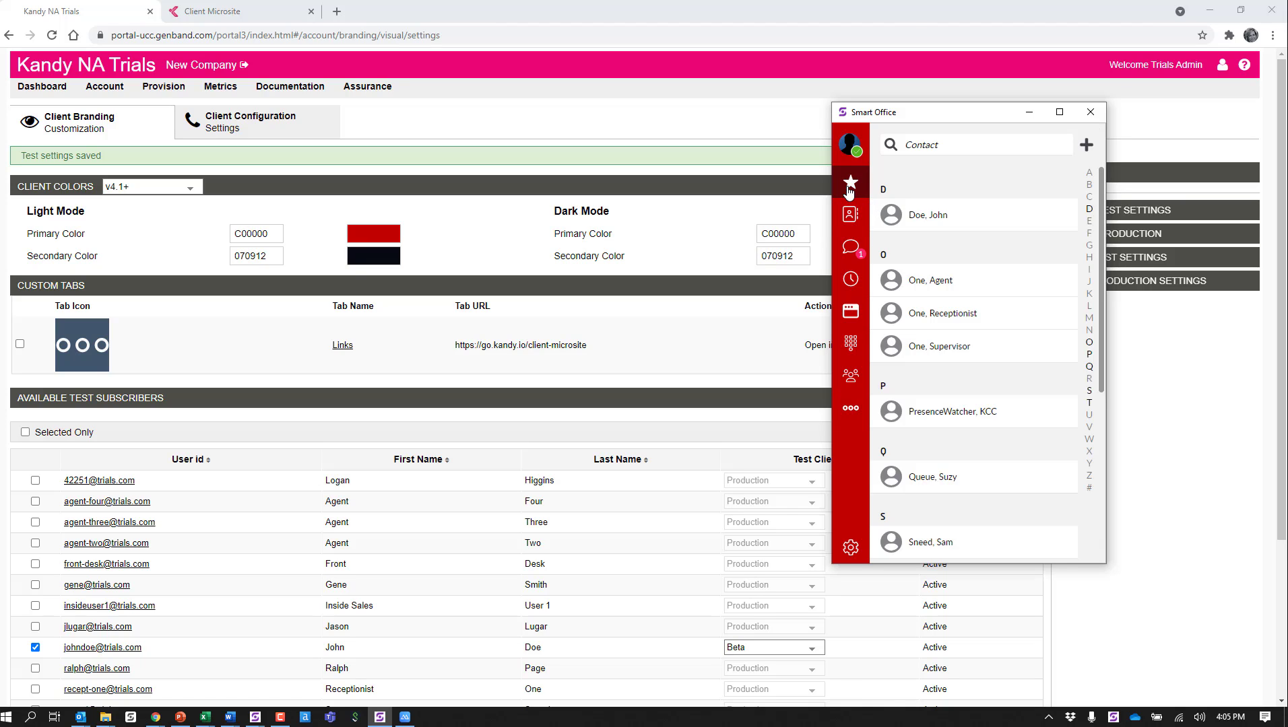
pyautogui.click(406, 717)
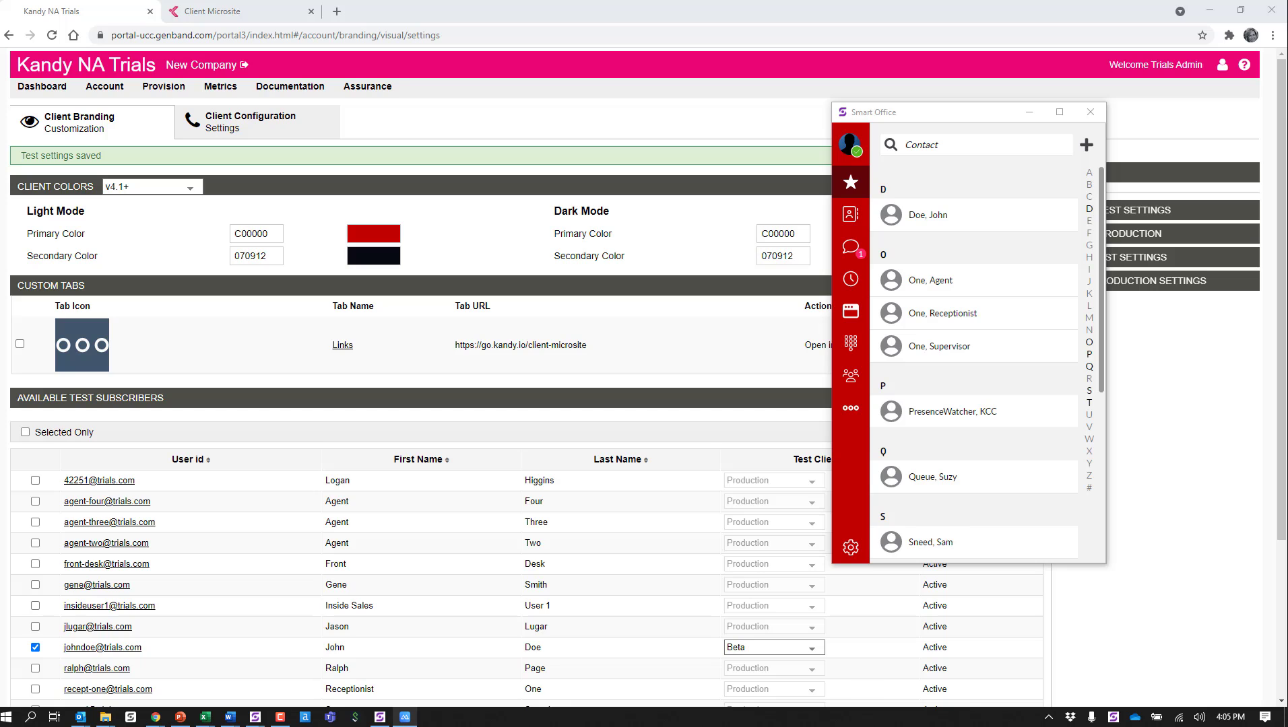
# Step: Move the desktop client aside and open the Links custom tab from the mobile client's menu
pyautogui.moveTo(977, 119); pyautogui.dragTo(715, 132)
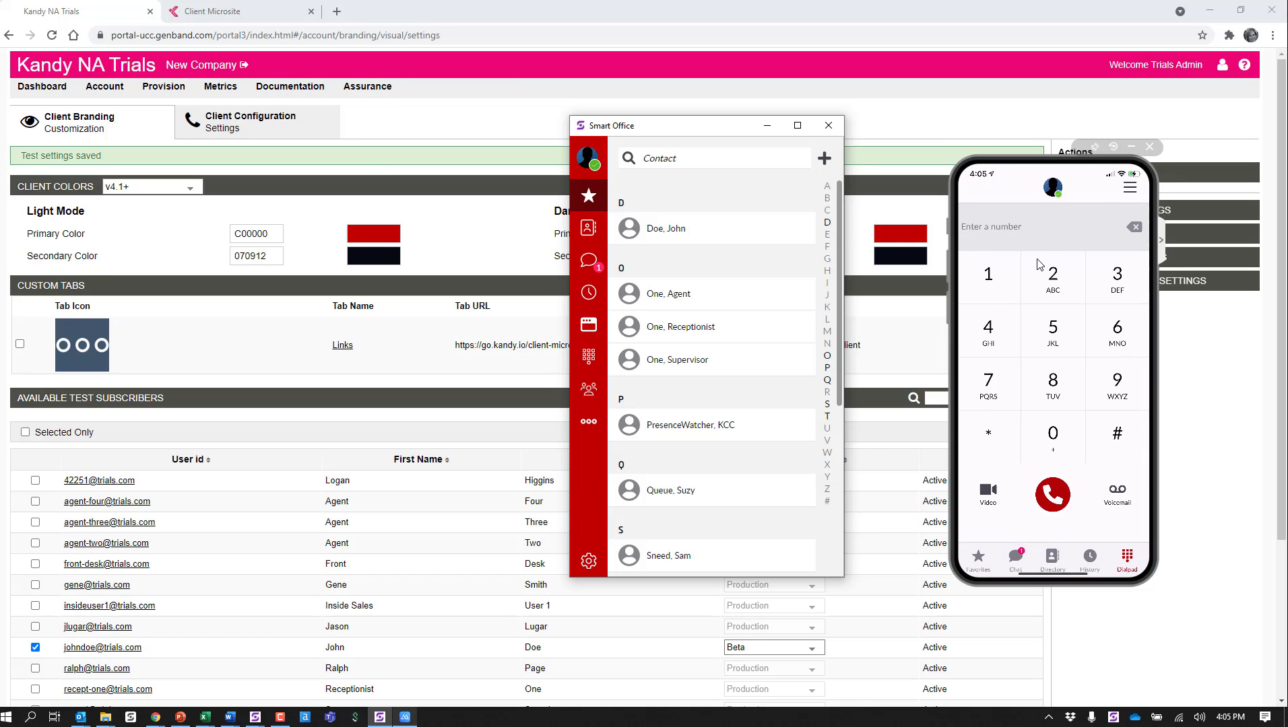
pyautogui.click(1129, 188)
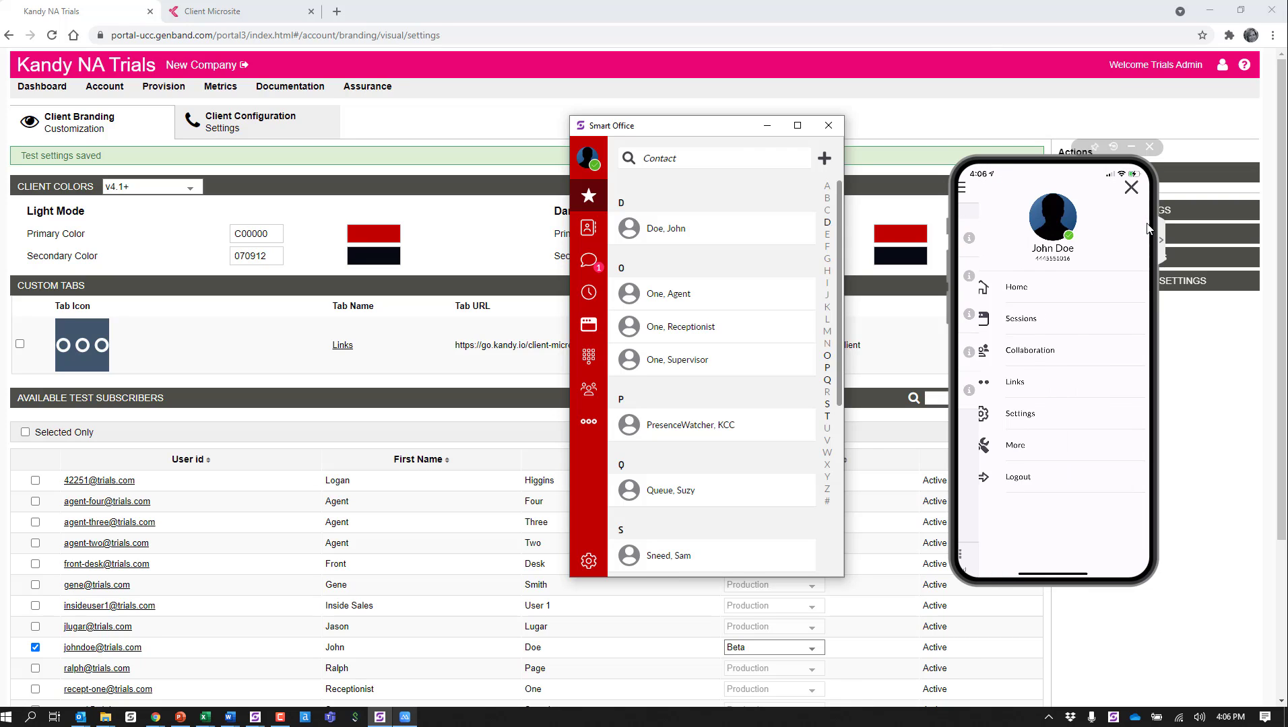
pyautogui.click(1026, 384)
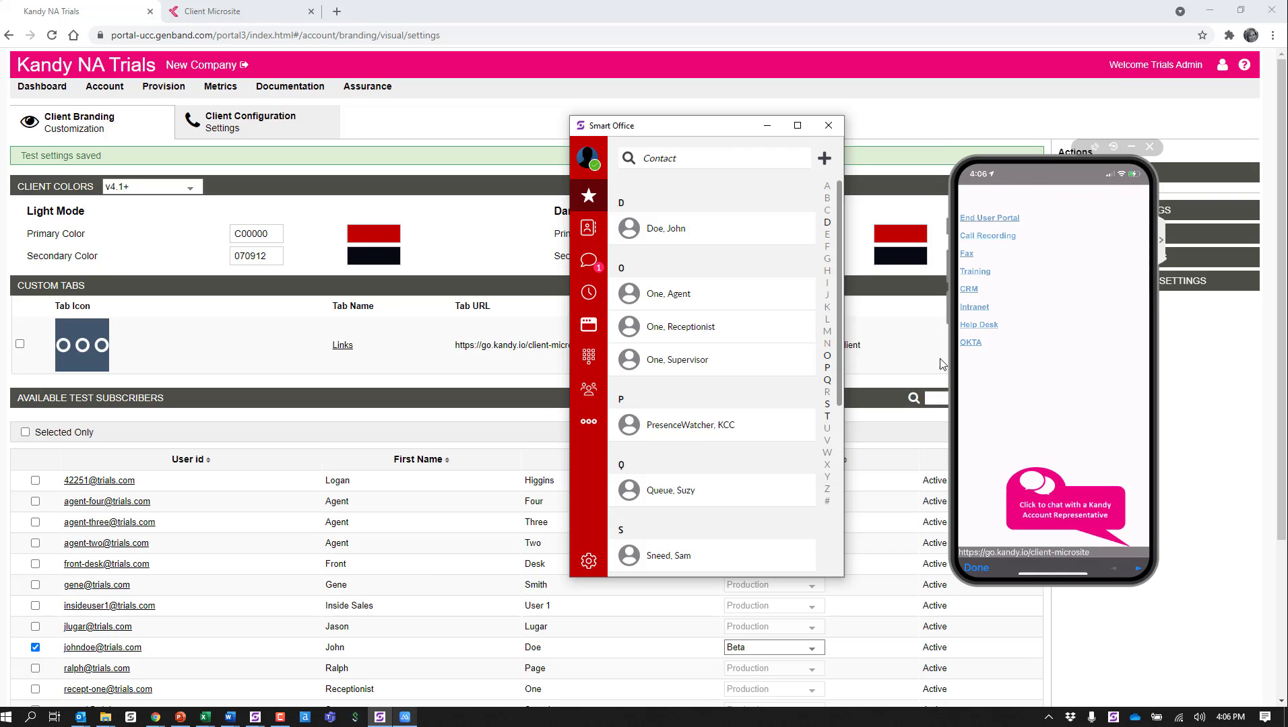
# Step: Open the Training link from the desktop client's Links tab, and close the tutorials window it opens
pyautogui.click(588, 421)
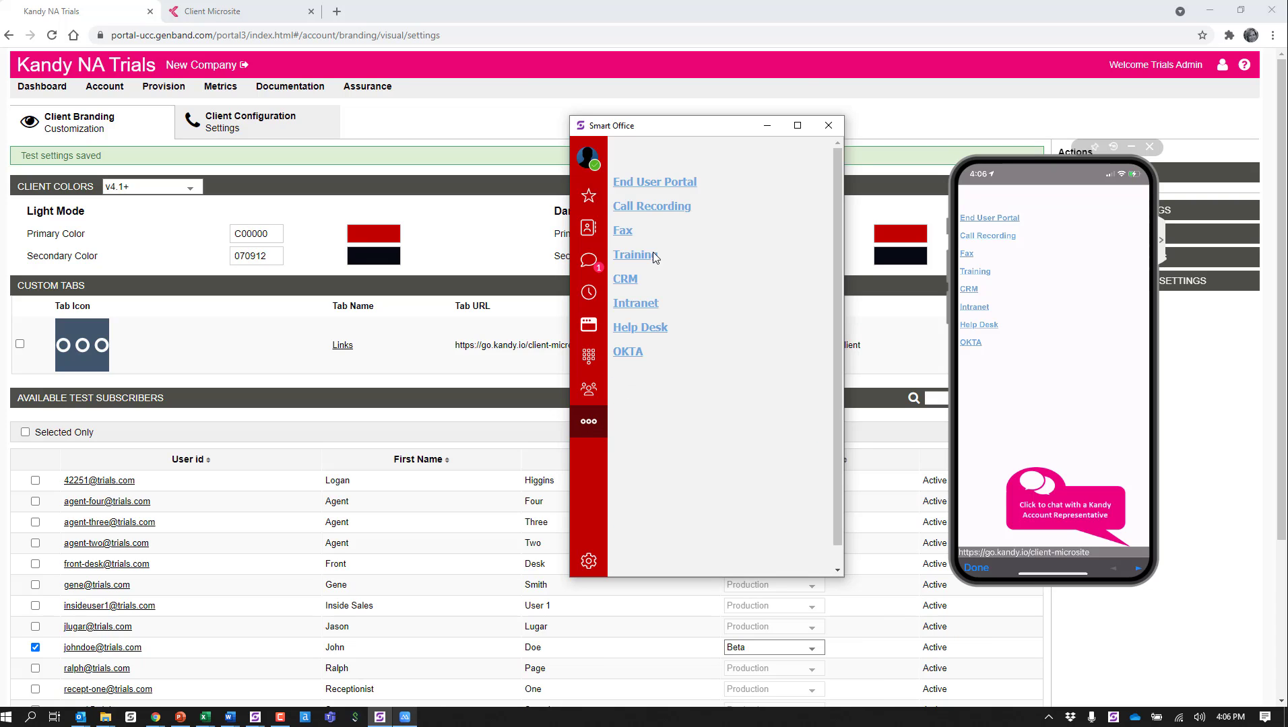
pyautogui.click(641, 256)
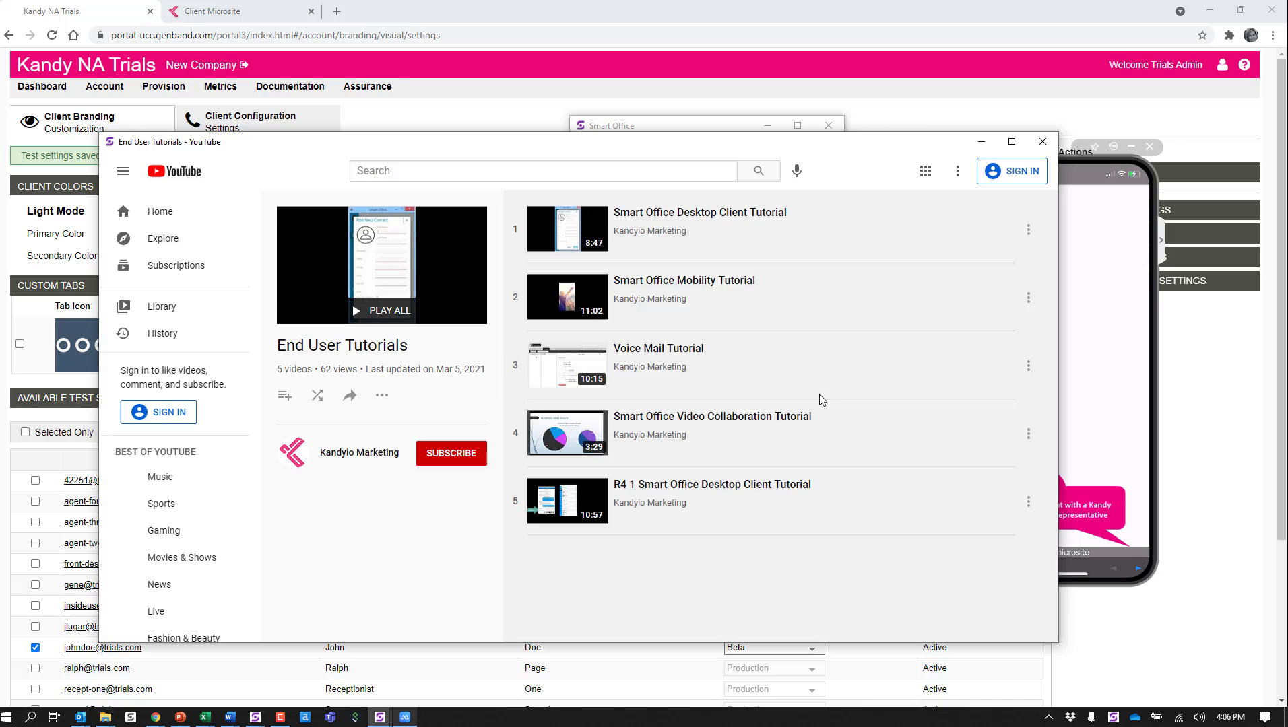
pyautogui.click(1042, 141)
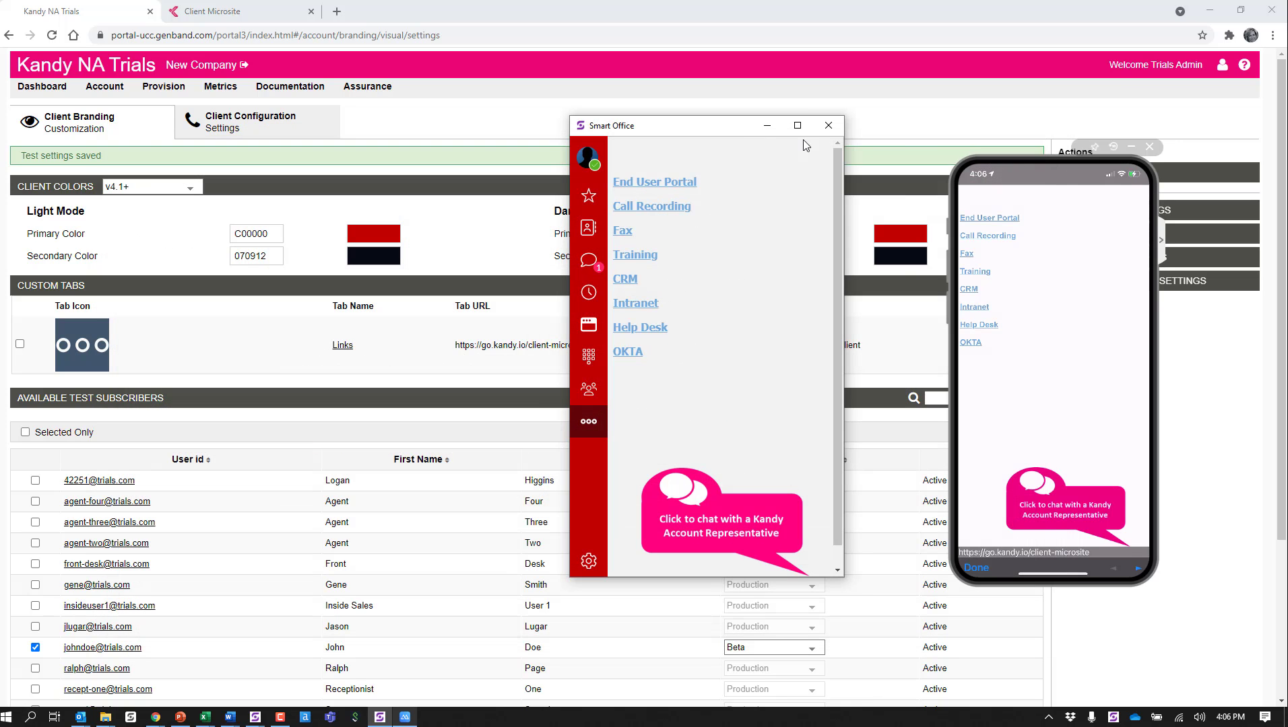
# Step: Move the desktop and mobile clients off the portal page and set the selected test subscriber's test client to Production
pyautogui.moveTo(711, 126); pyautogui.dragTo(1287, 153)
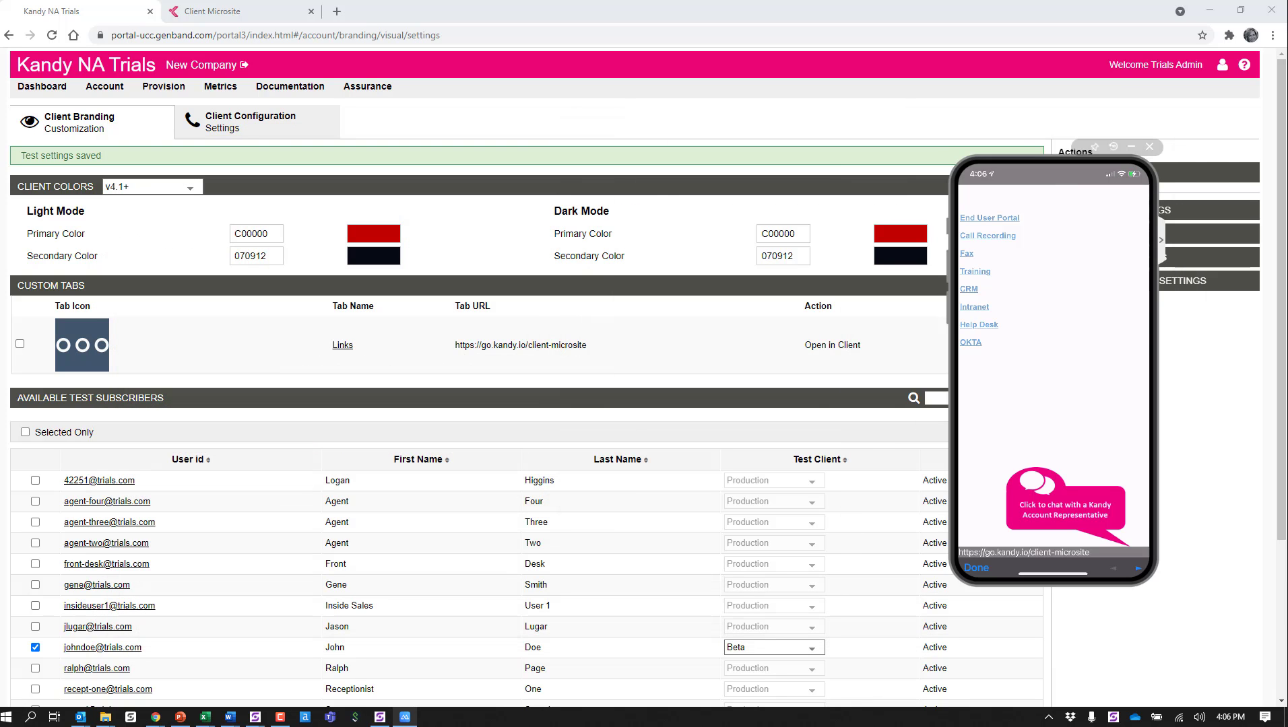
pyautogui.moveTo(1041, 158); pyautogui.dragTo(1287, 196)
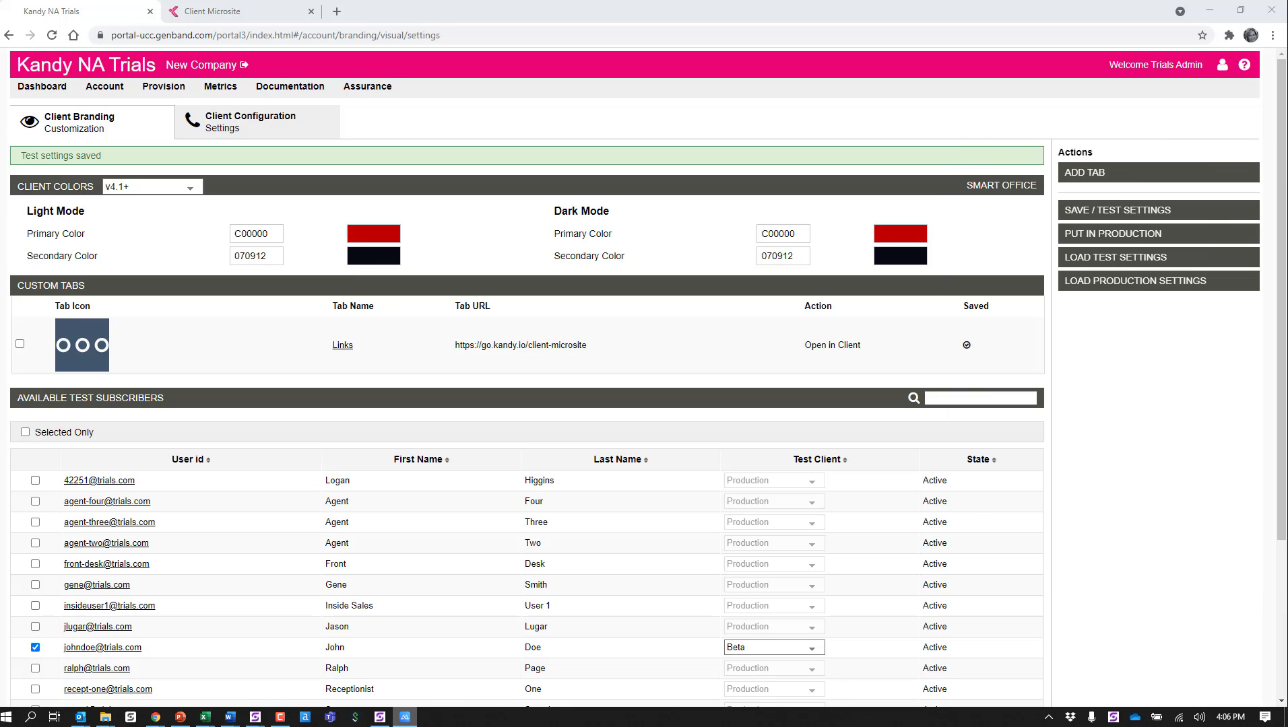
pyautogui.click(815, 649)
pyautogui.click(792, 668)
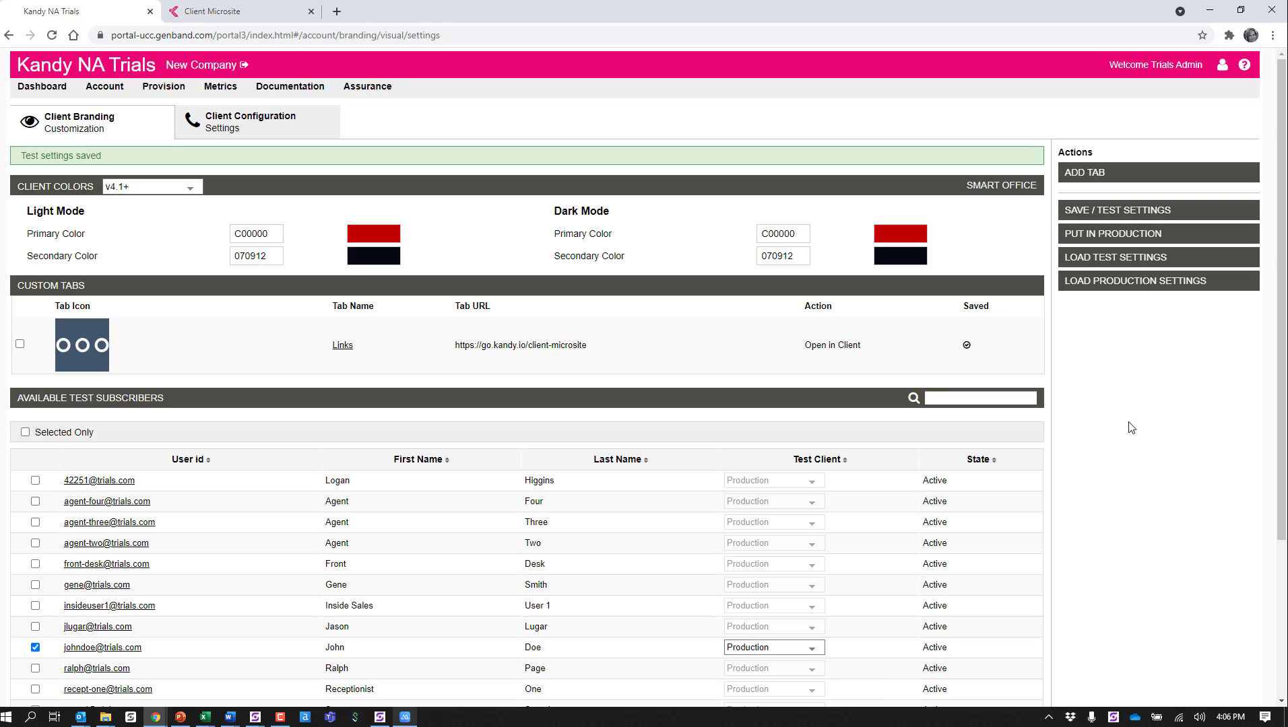
# Step: Put the saved branding settings into production, agreeing to overwrite the existing client customization for all subscribers
pyautogui.click(1101, 237)
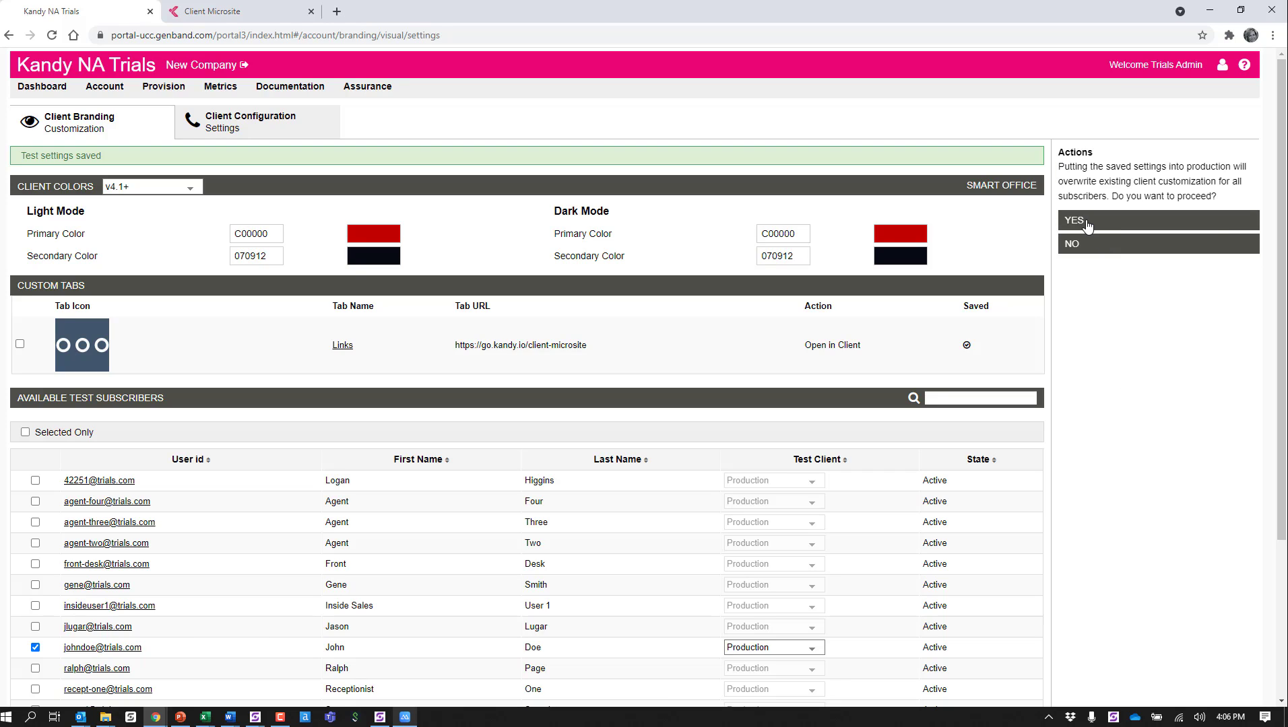
pyautogui.click(1077, 223)
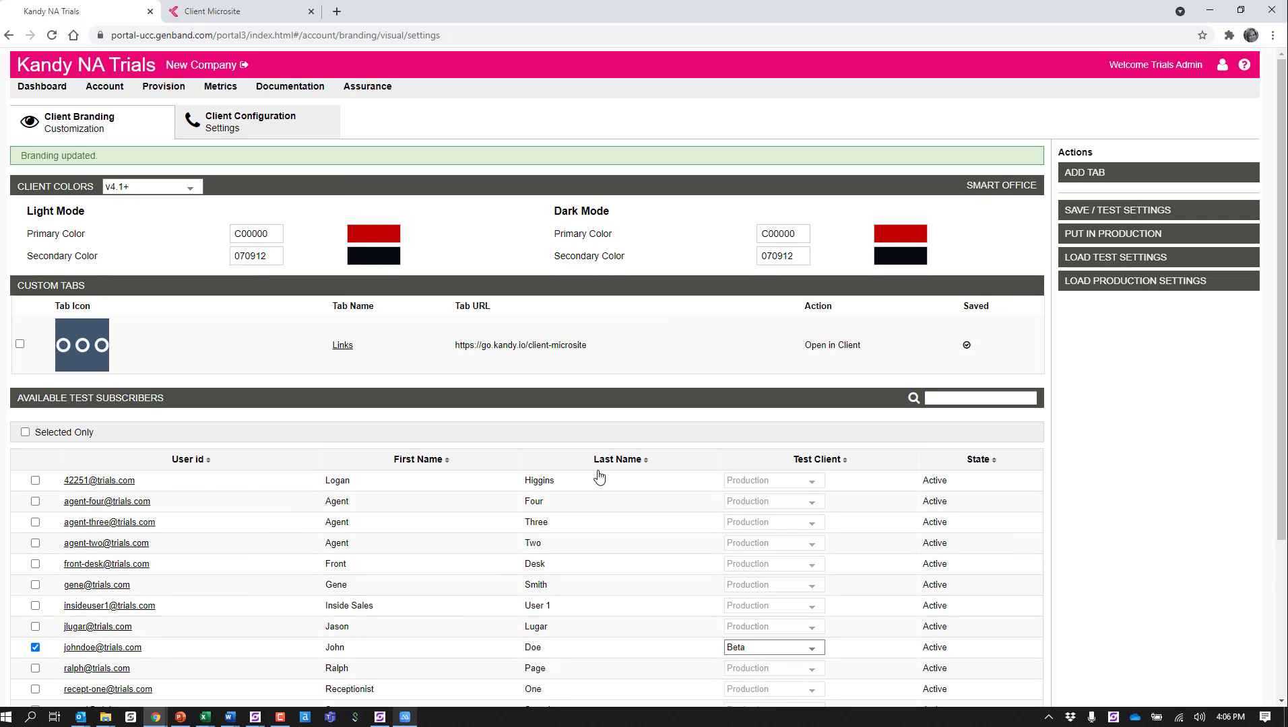
pyautogui.scroll(-3, 591, 606)
pyautogui.scroll(3, 592, 581)
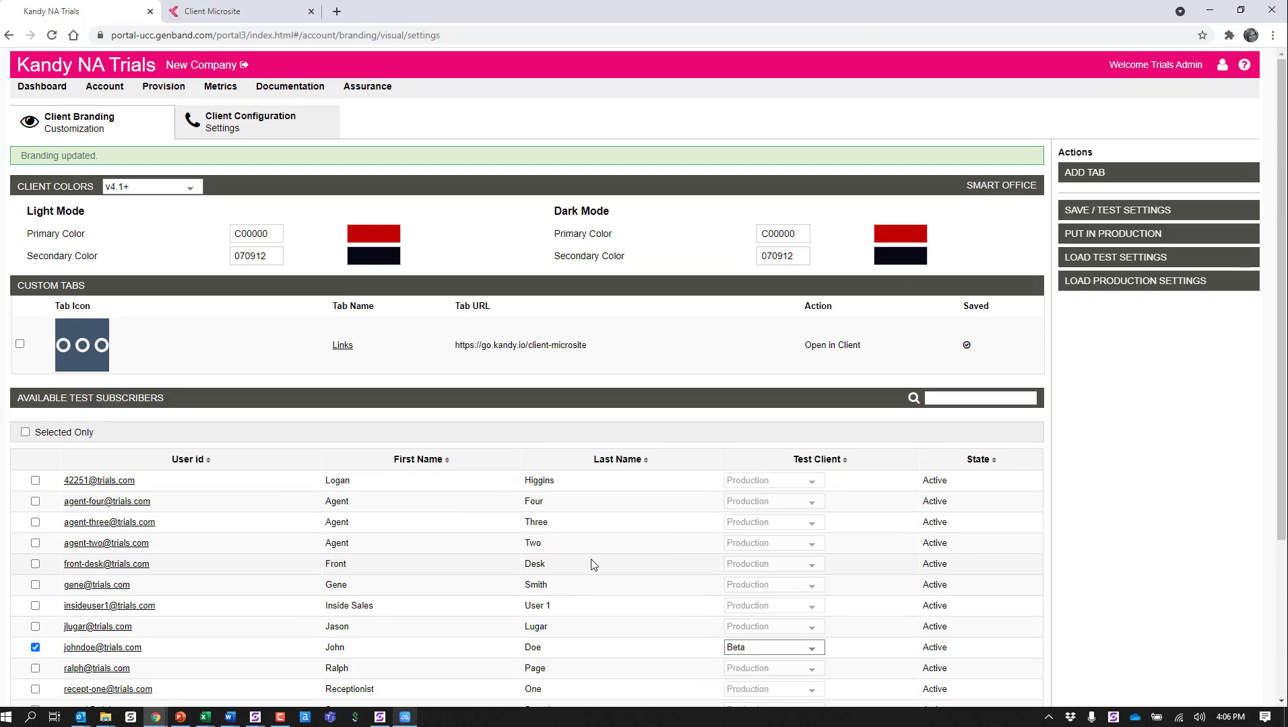